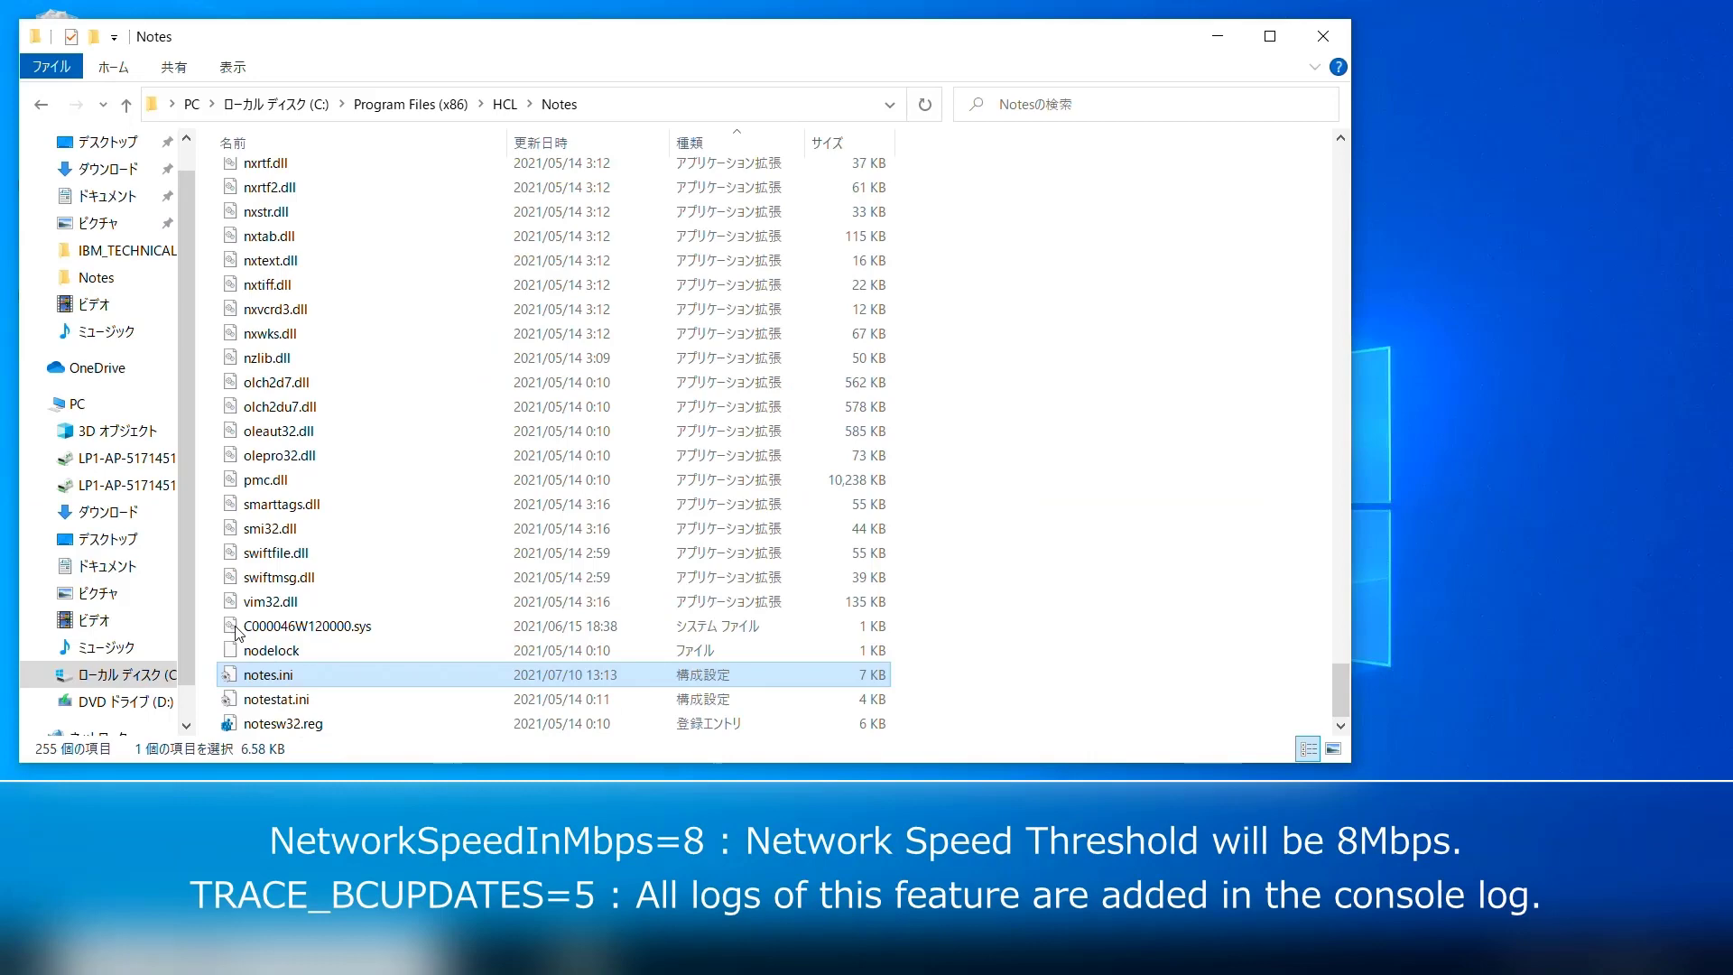
Open notes.ini in Notepad and review the NetworkSpeedInMbps=8 and TRACE_BCUPDATES=5 lines at its end
double_click(281, 677)
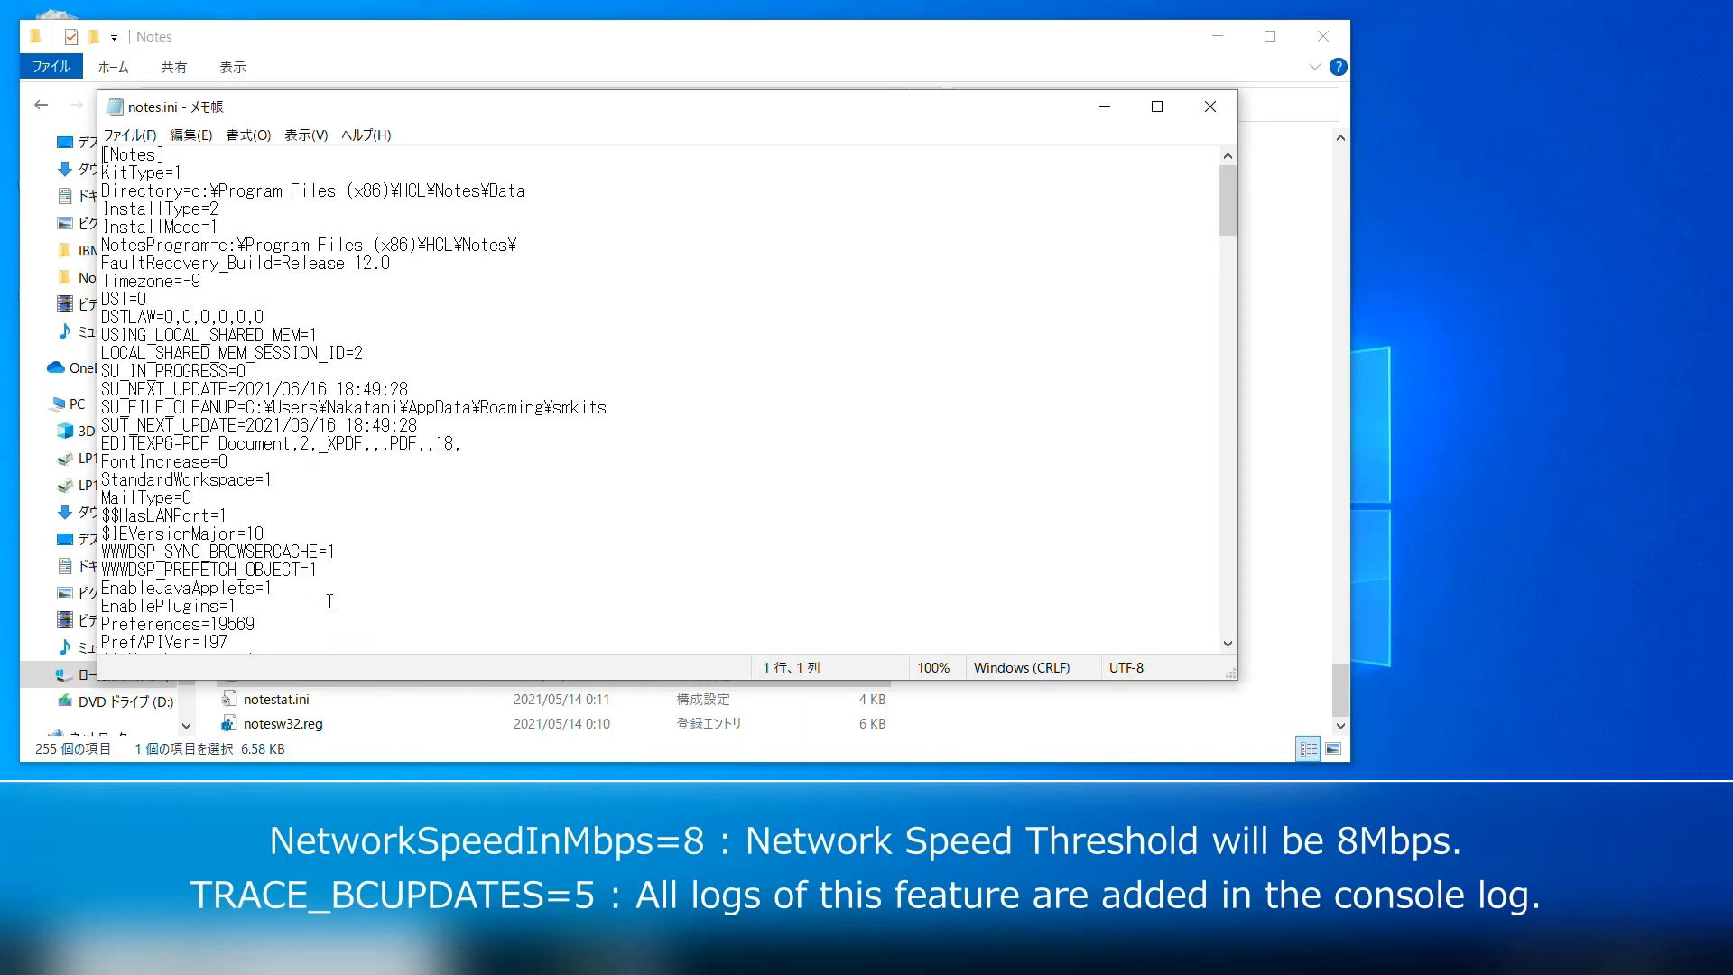
click(330, 598)
key(ctrl+End)
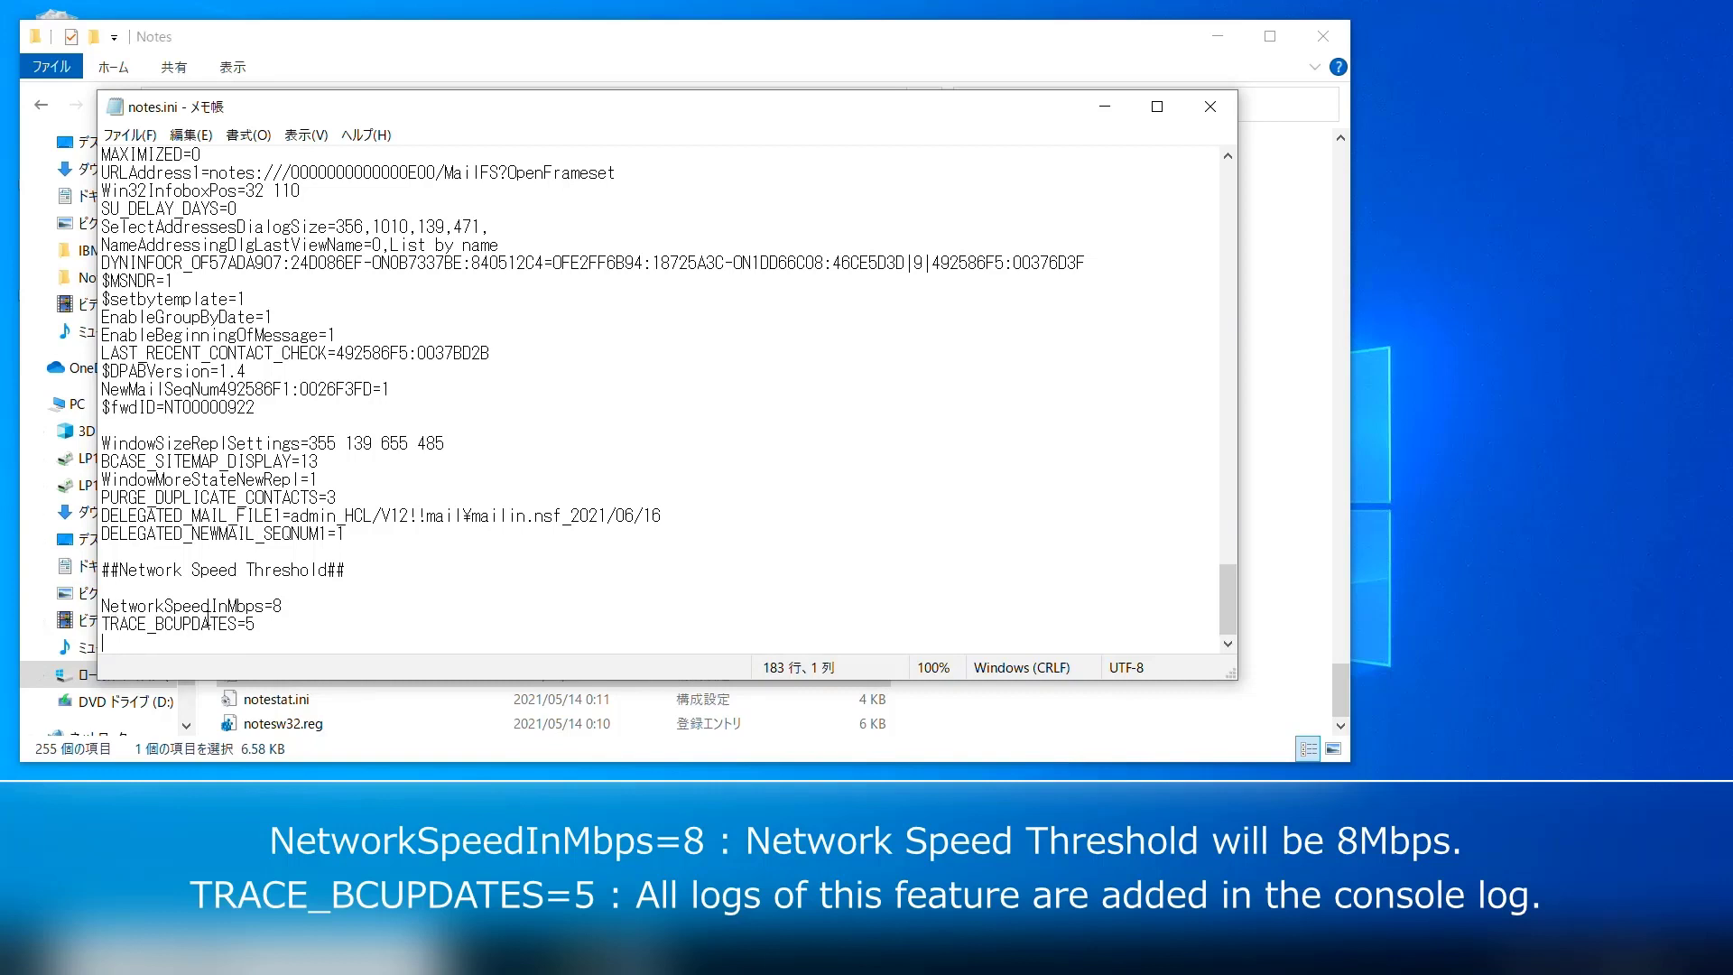
click(300, 612)
click(284, 635)
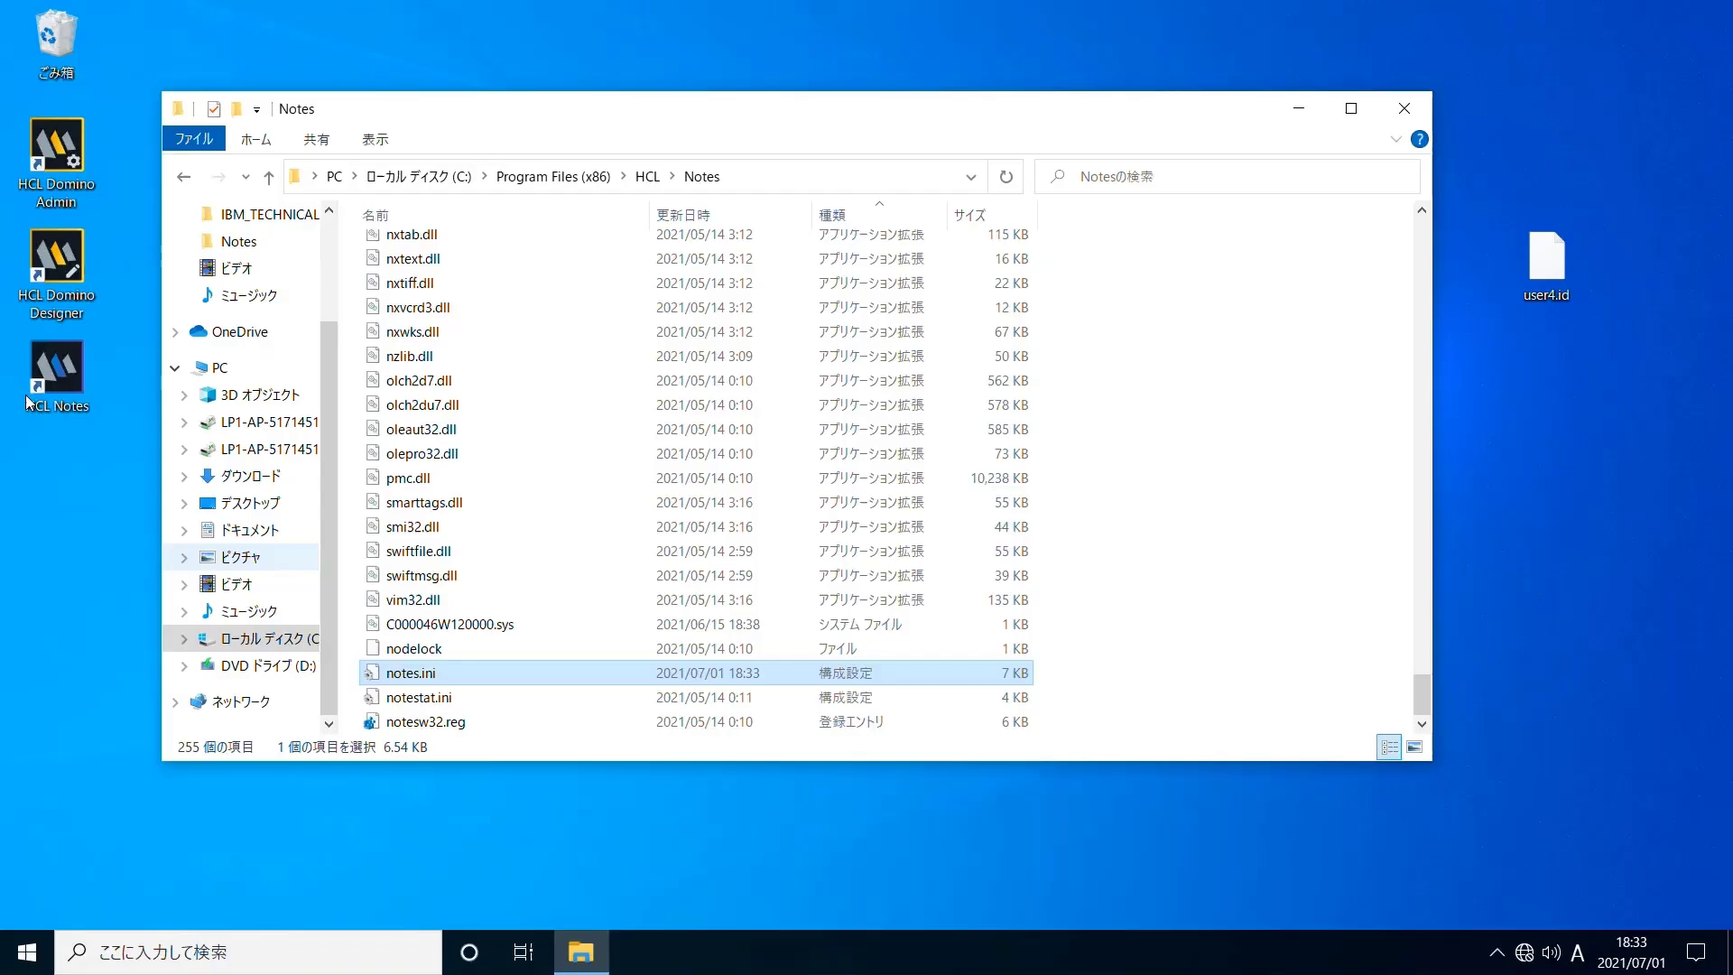
Start HCL Notes, log in, and switch the admin mail icon to its Local replica
double_click(80, 389)
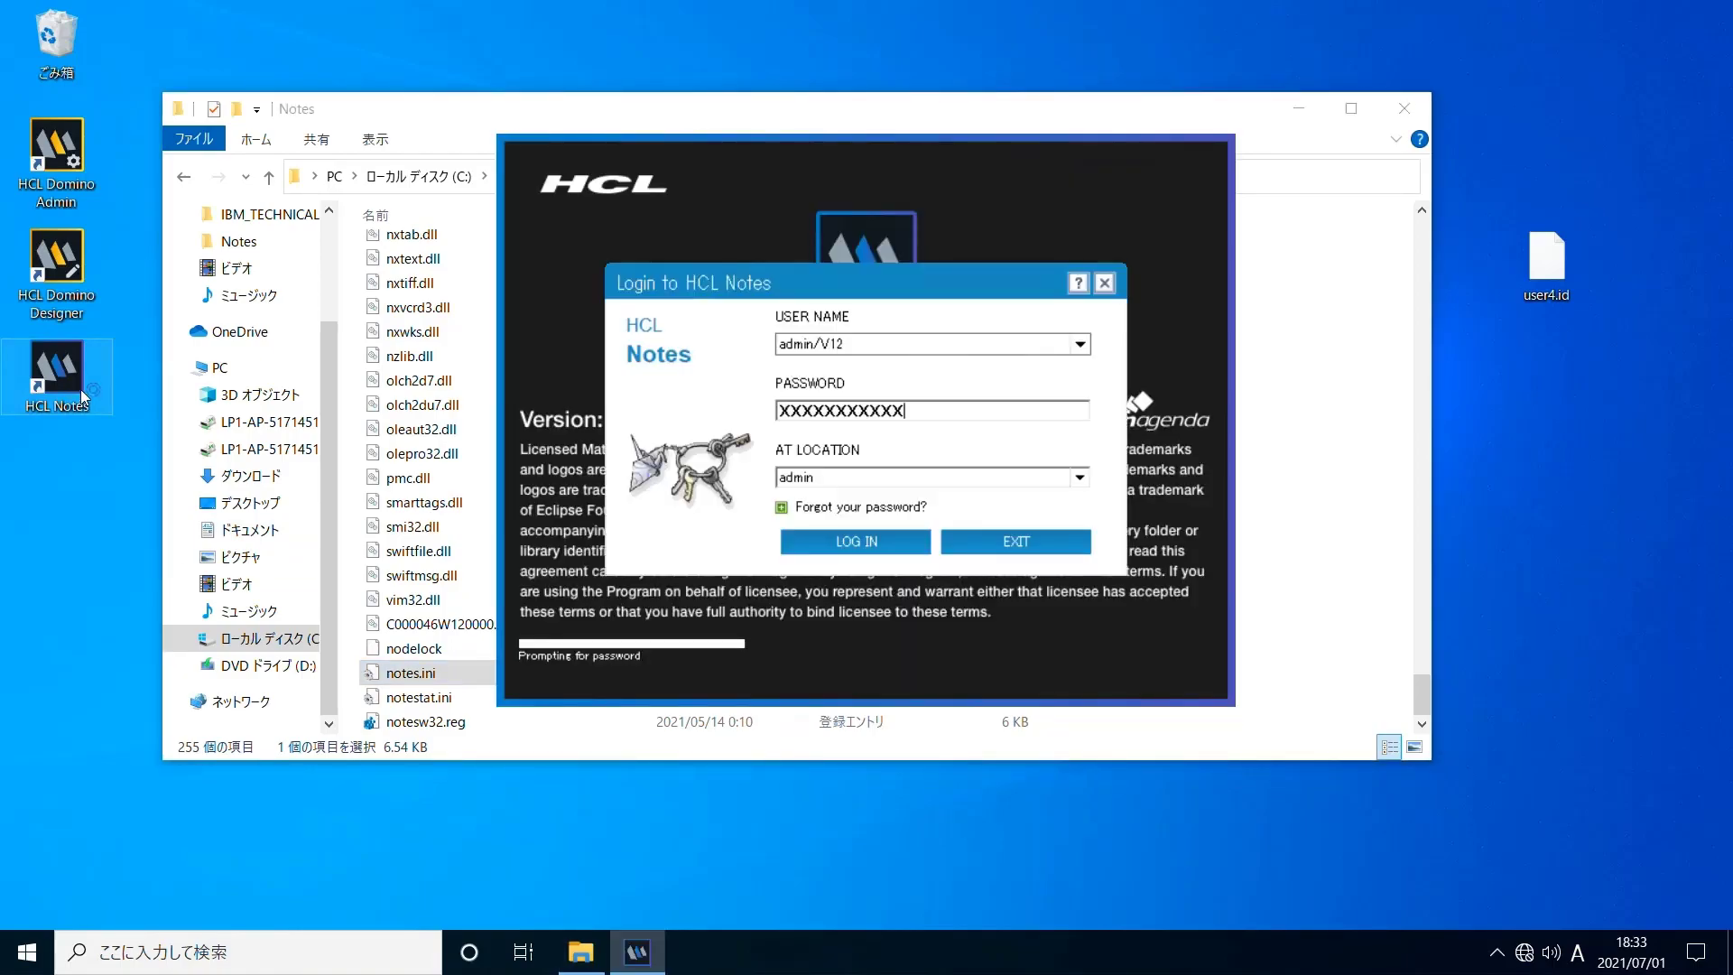
key(Return)
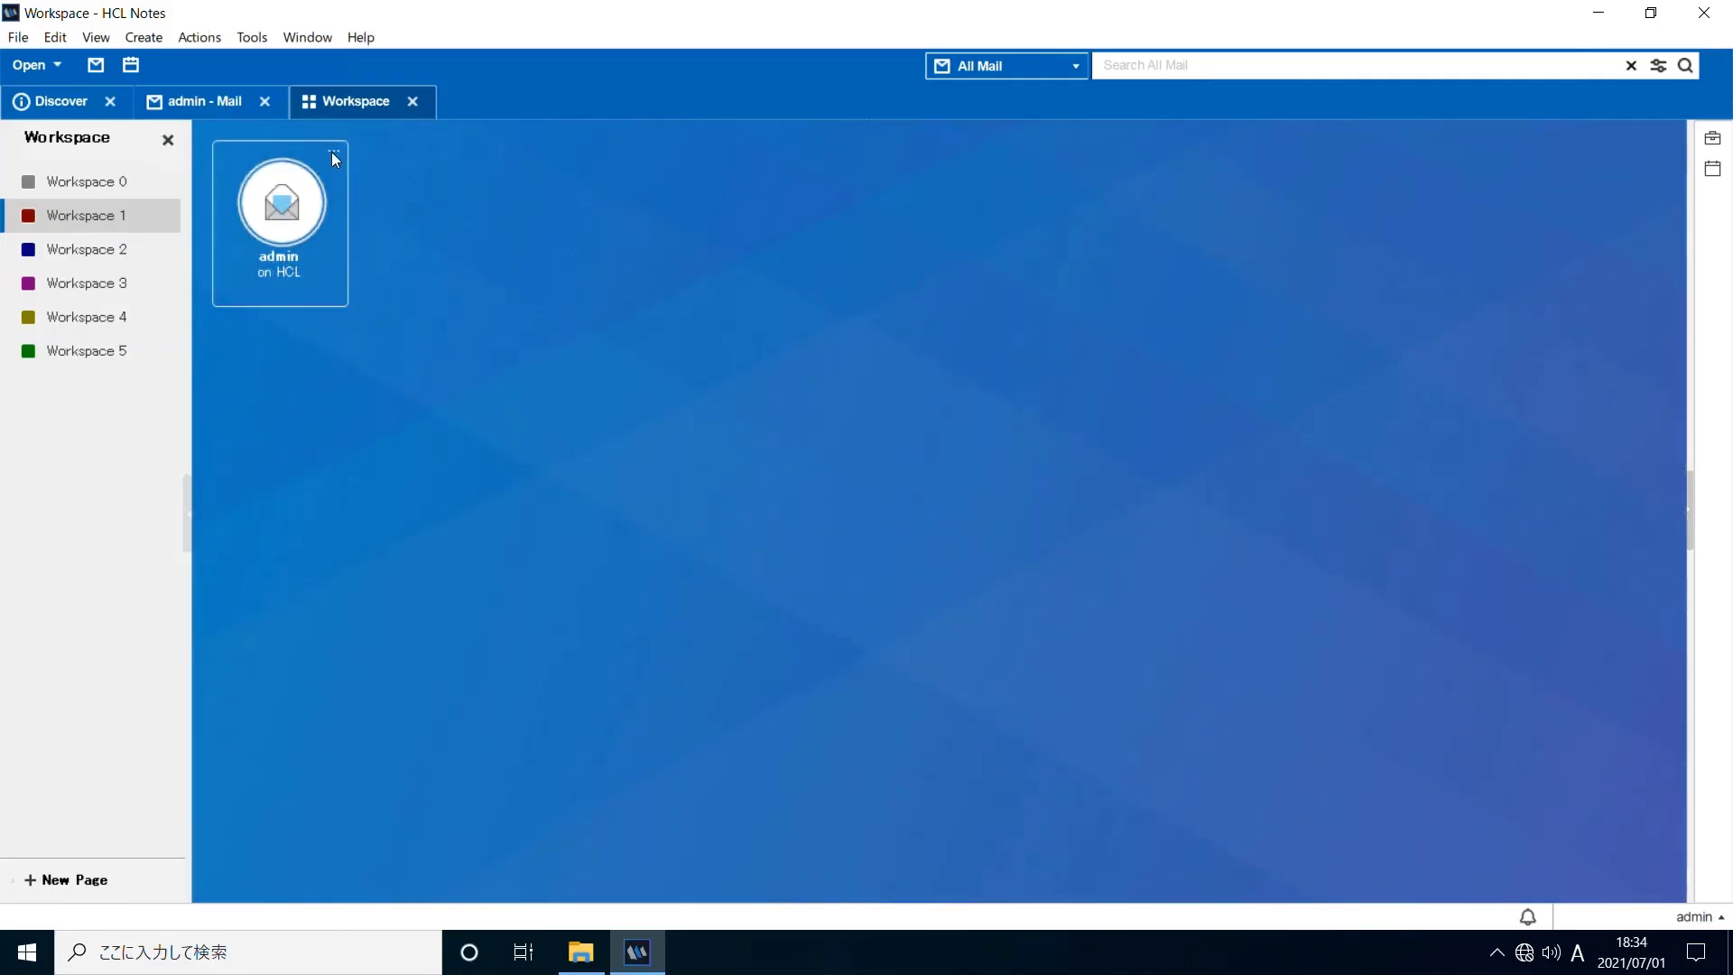
click(334, 154)
click(401, 156)
Open the local admin Inbox, expand Last Week, and show the Open list
click(294, 228)
click(377, 209)
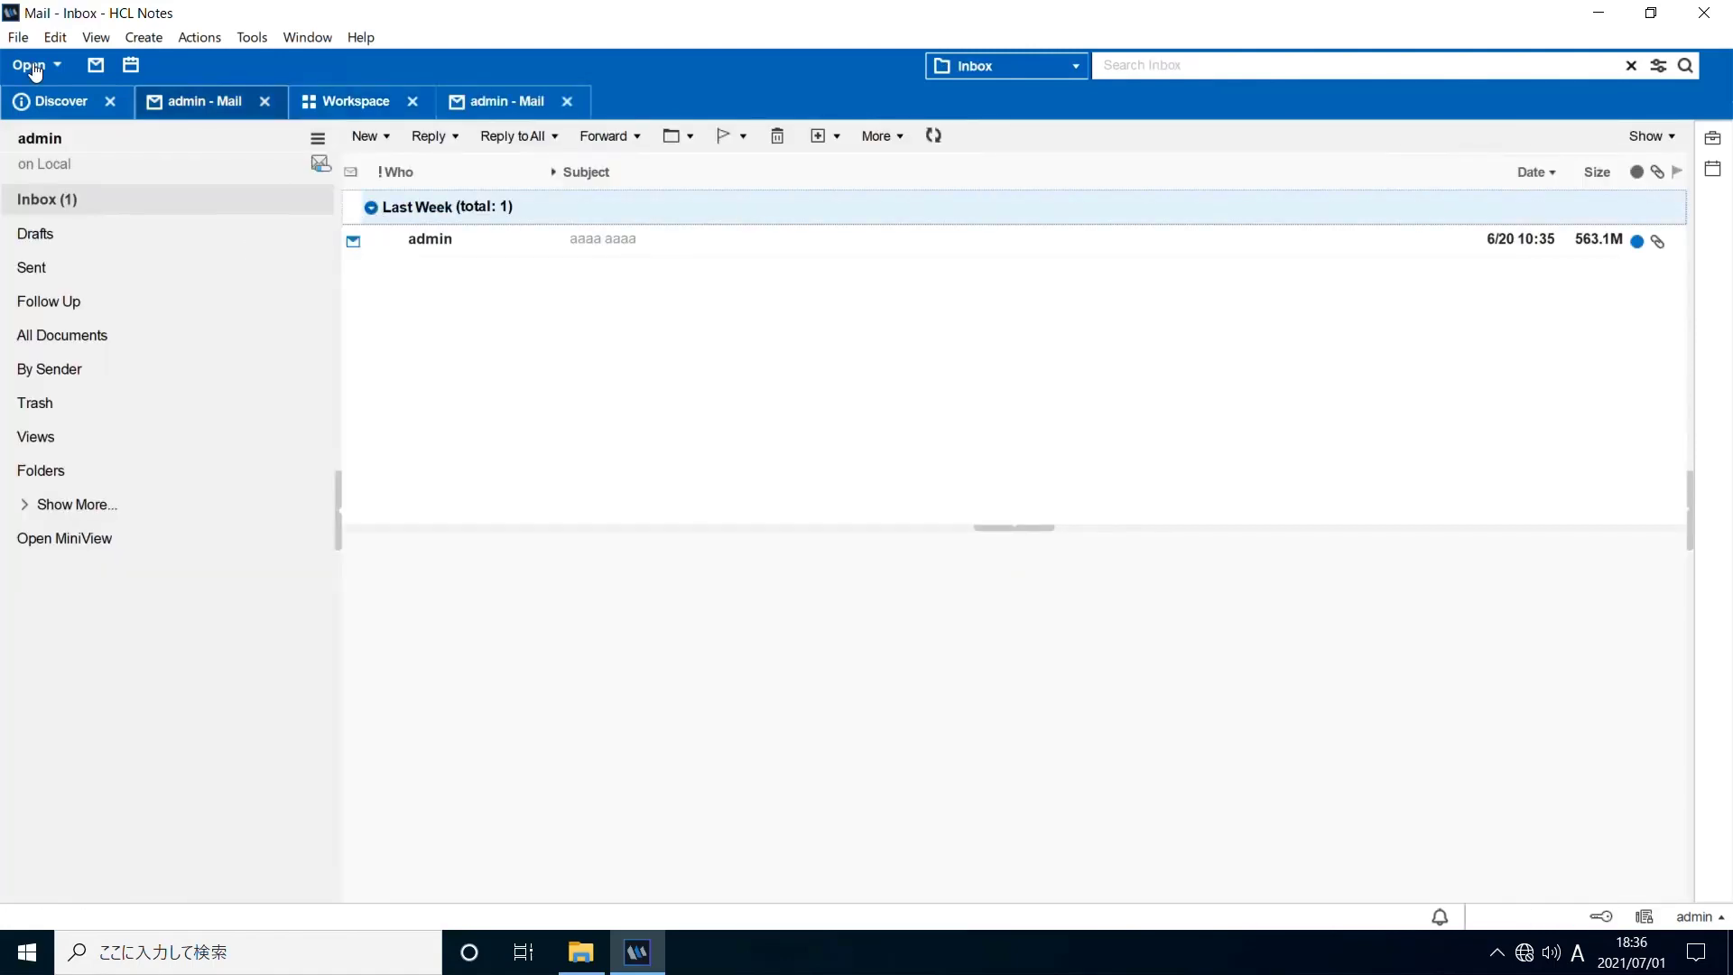
click(35, 69)
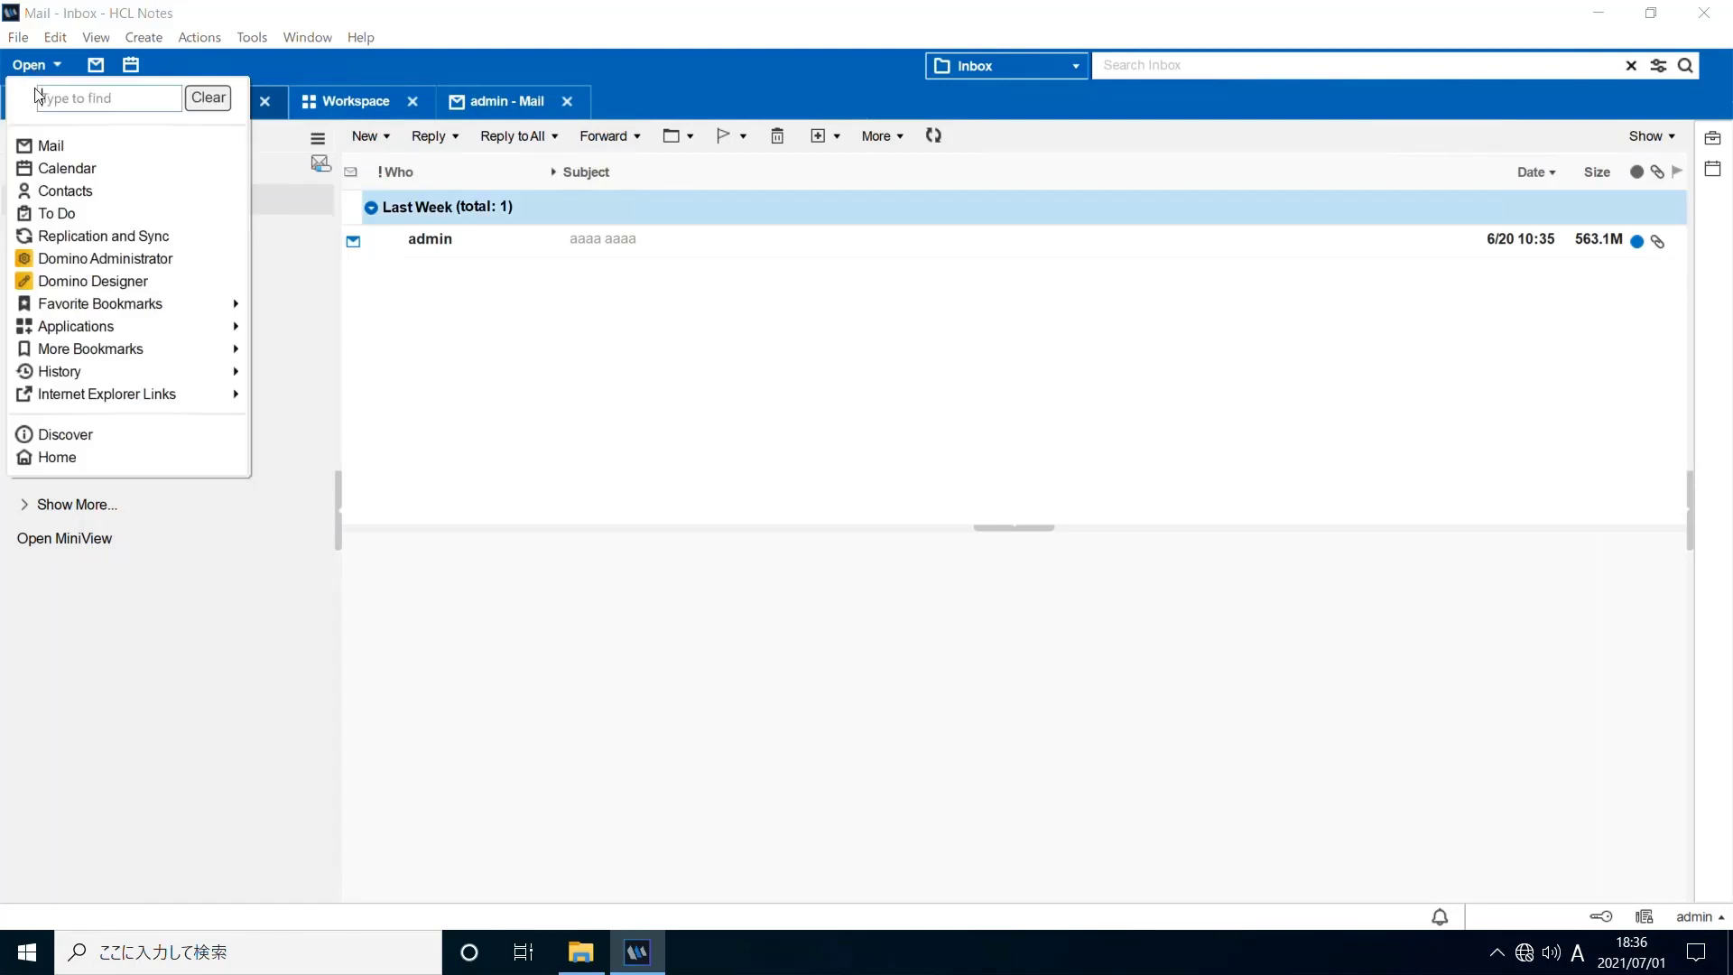
Replicate the admin mail application now from Replication and Sync, then open console.log
click(71, 242)
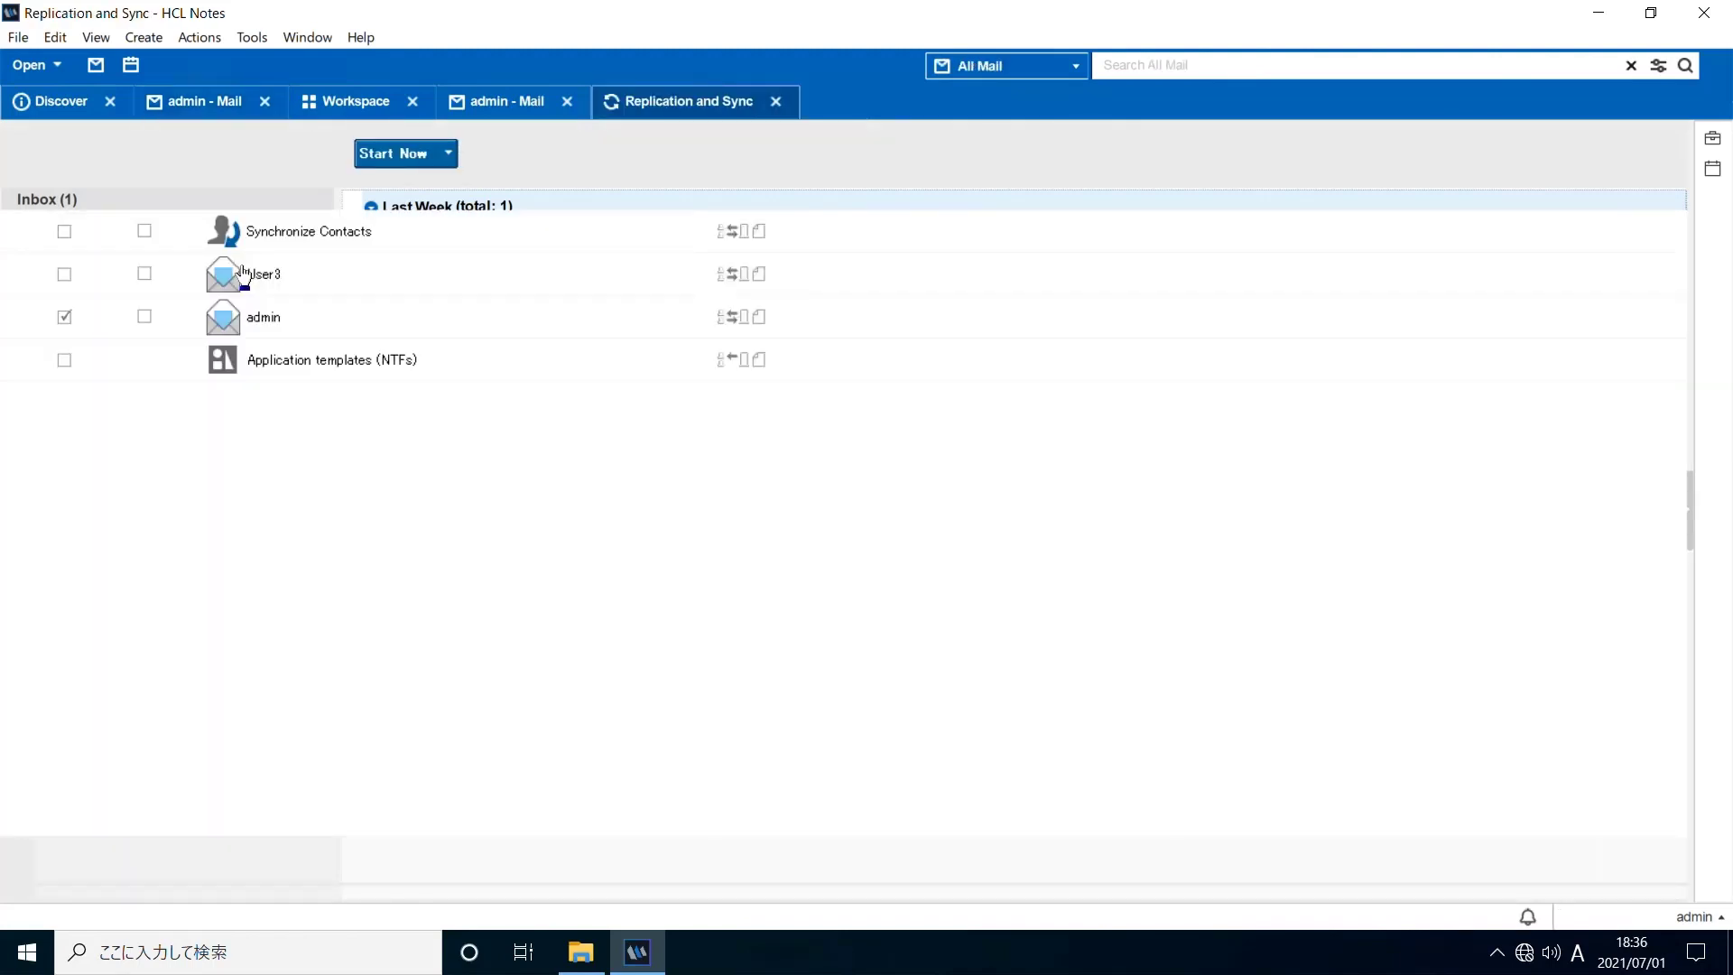
click(301, 333)
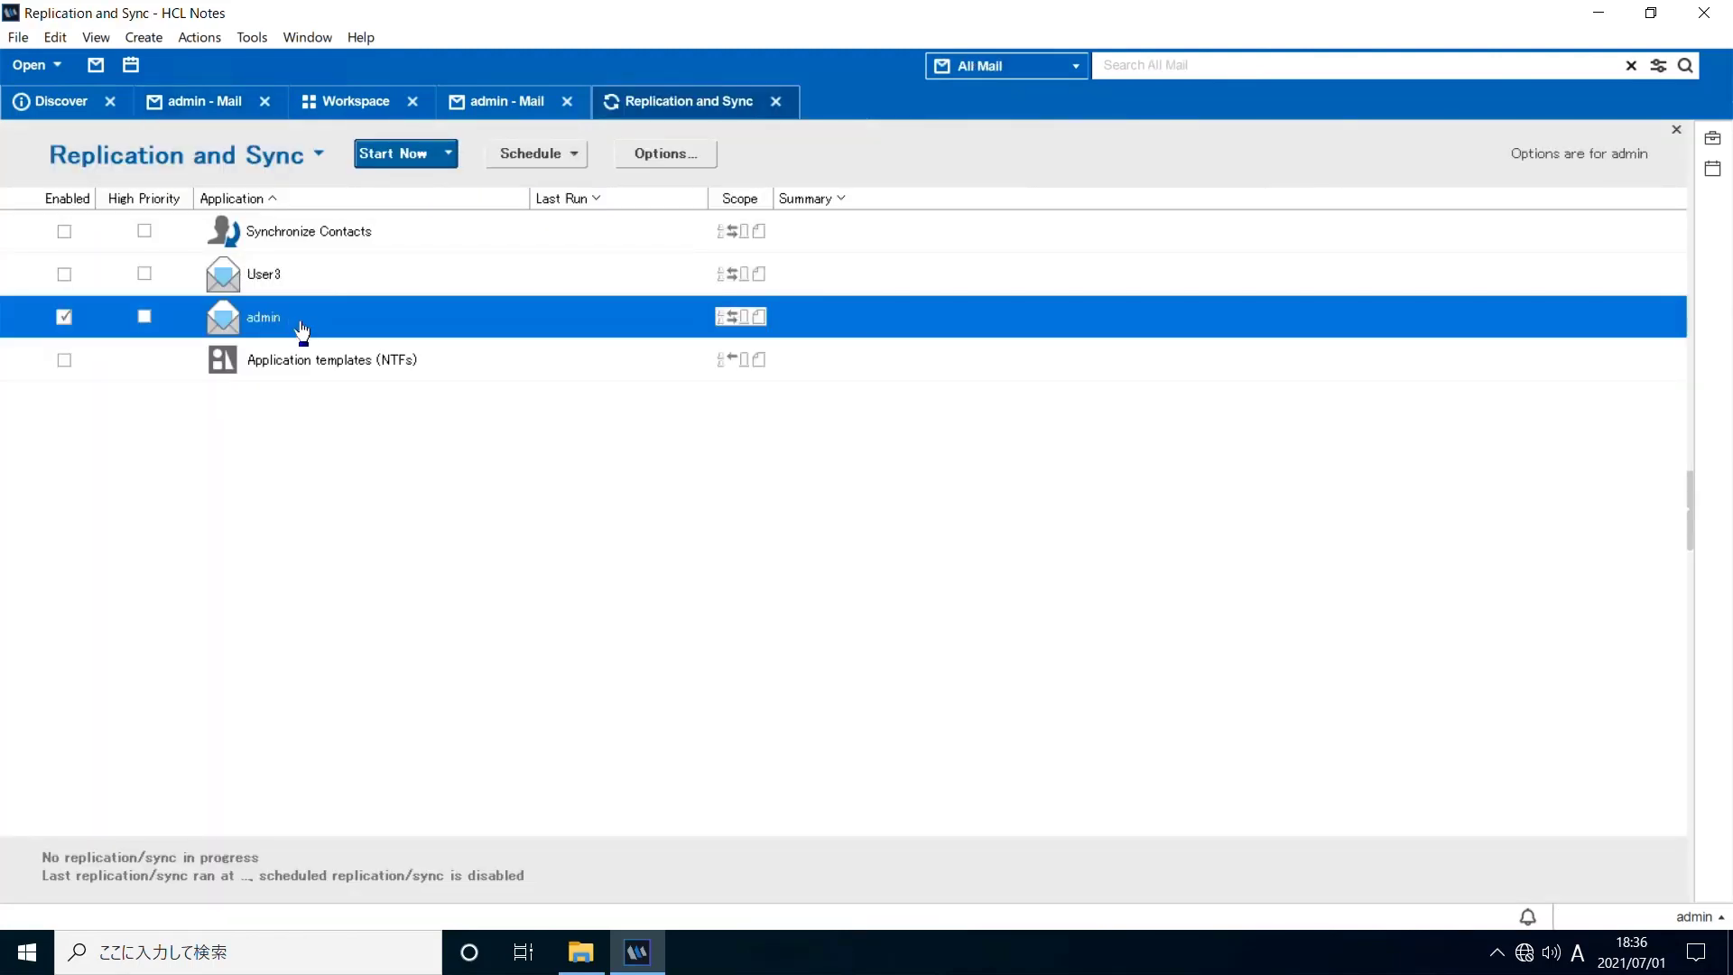
click(409, 155)
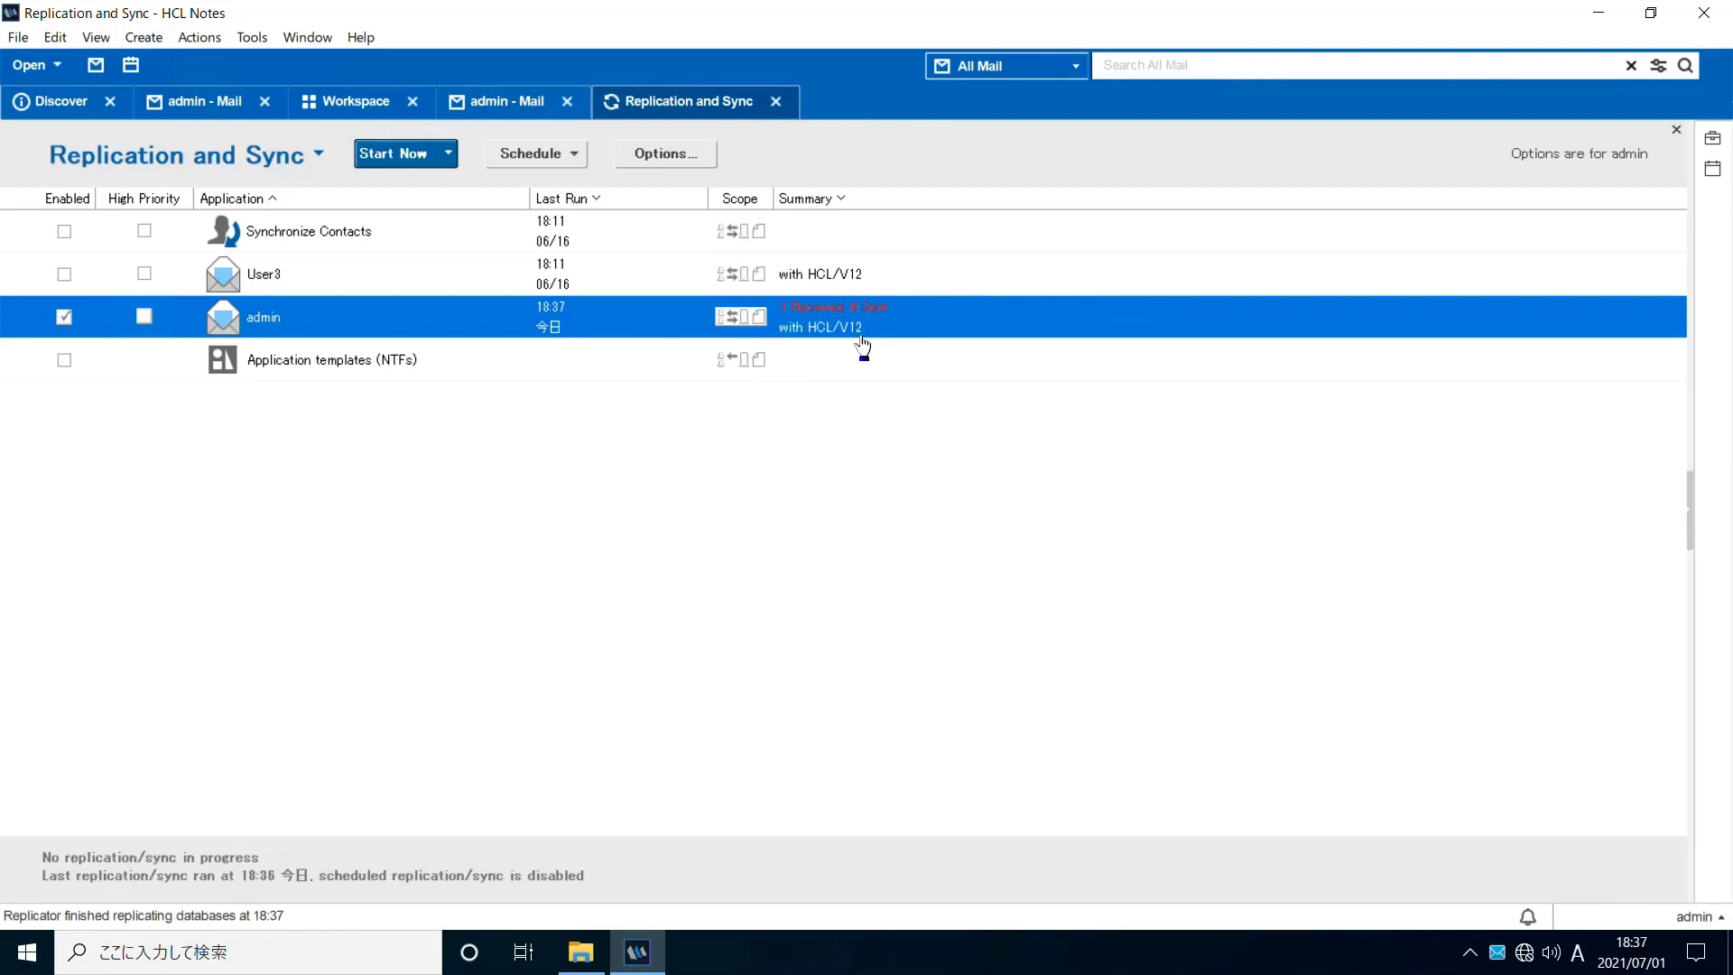
key(alt+Tab)
double_click(457, 283)
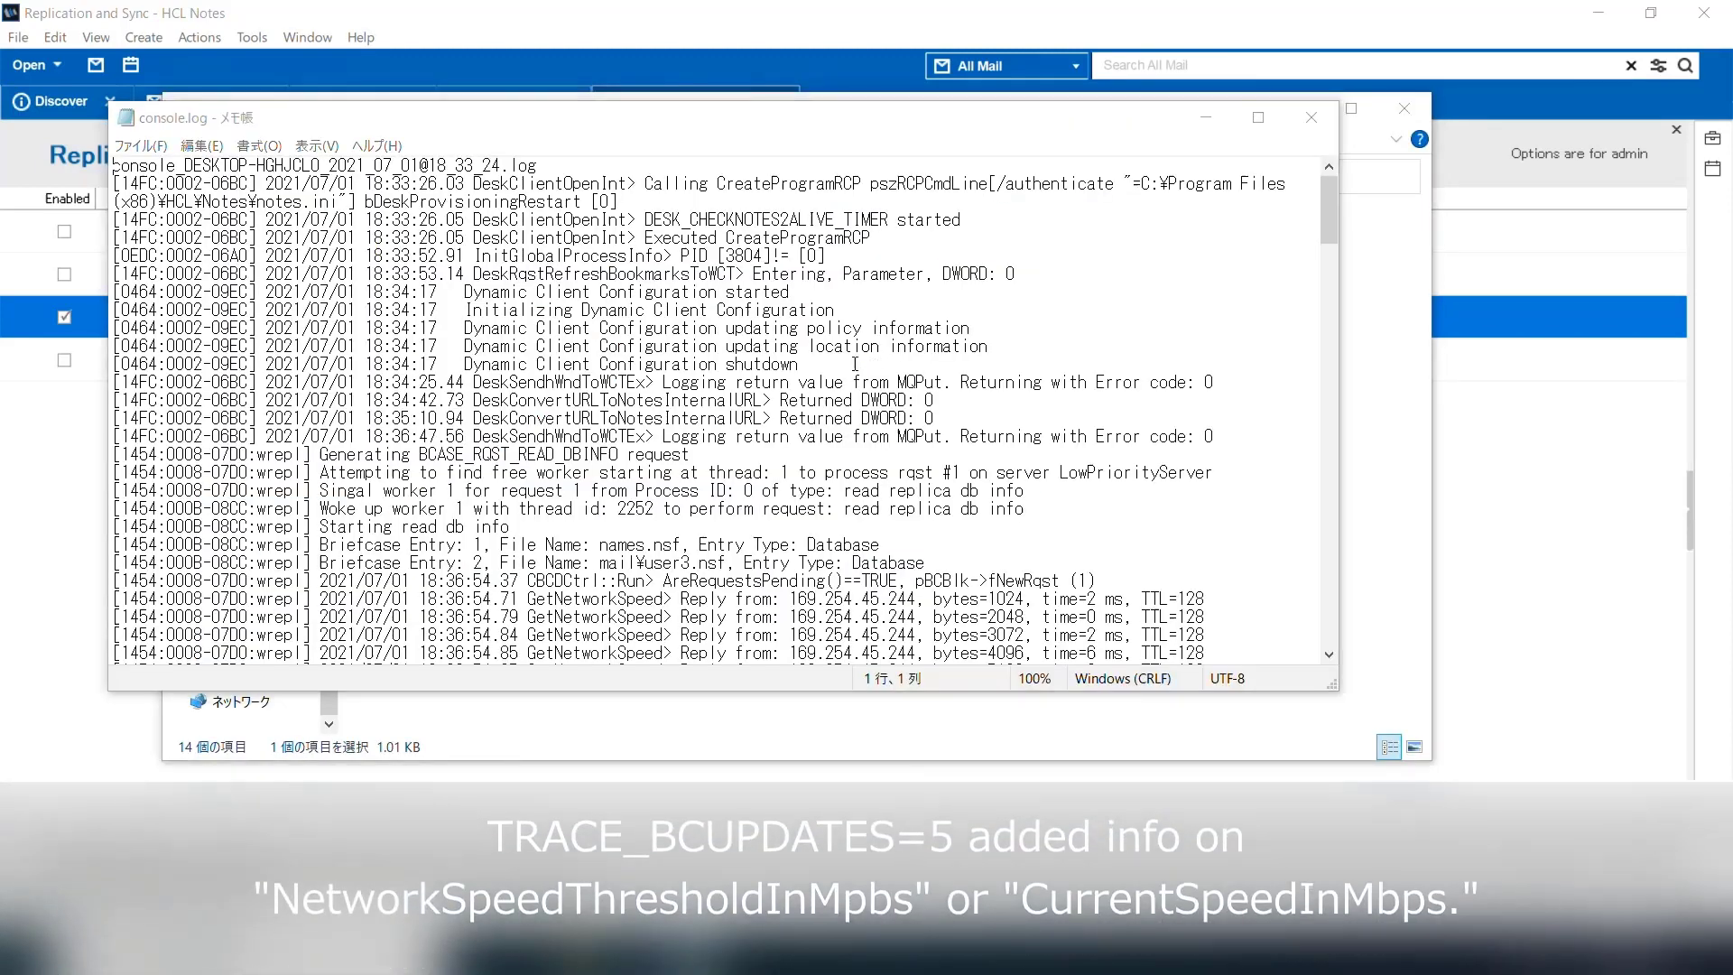
Search console.log downward for the CurrentSpeedInMbps entry
key(ctrl+f)
key(End)
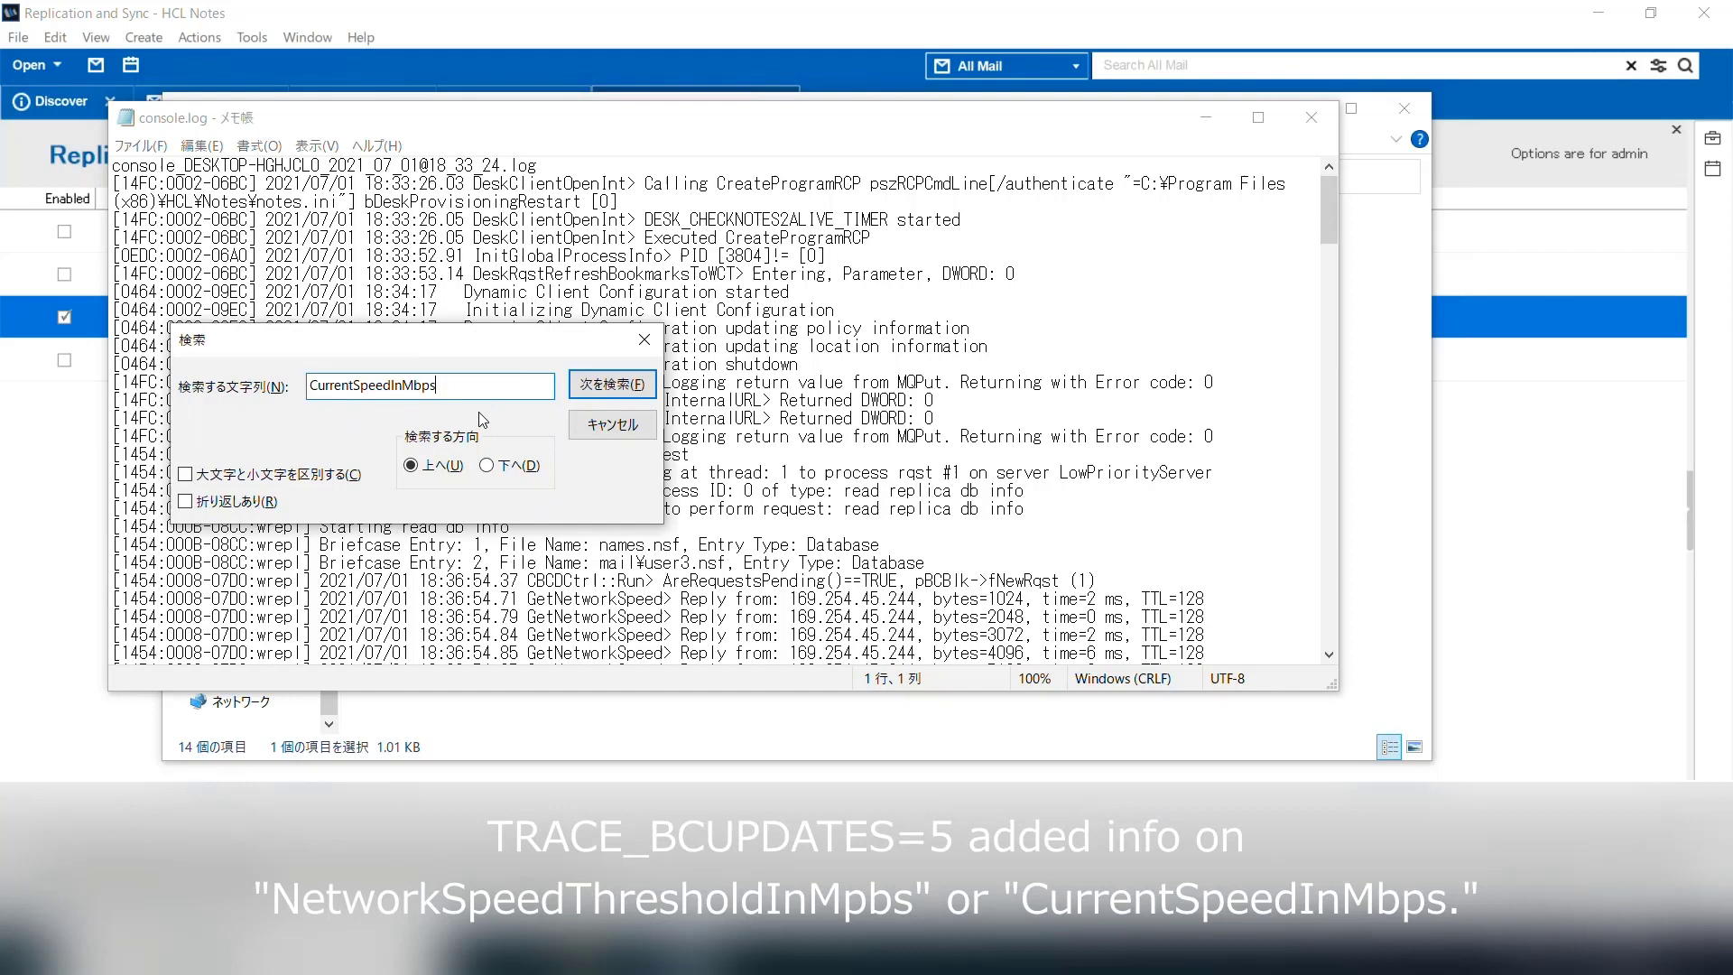
click(487, 465)
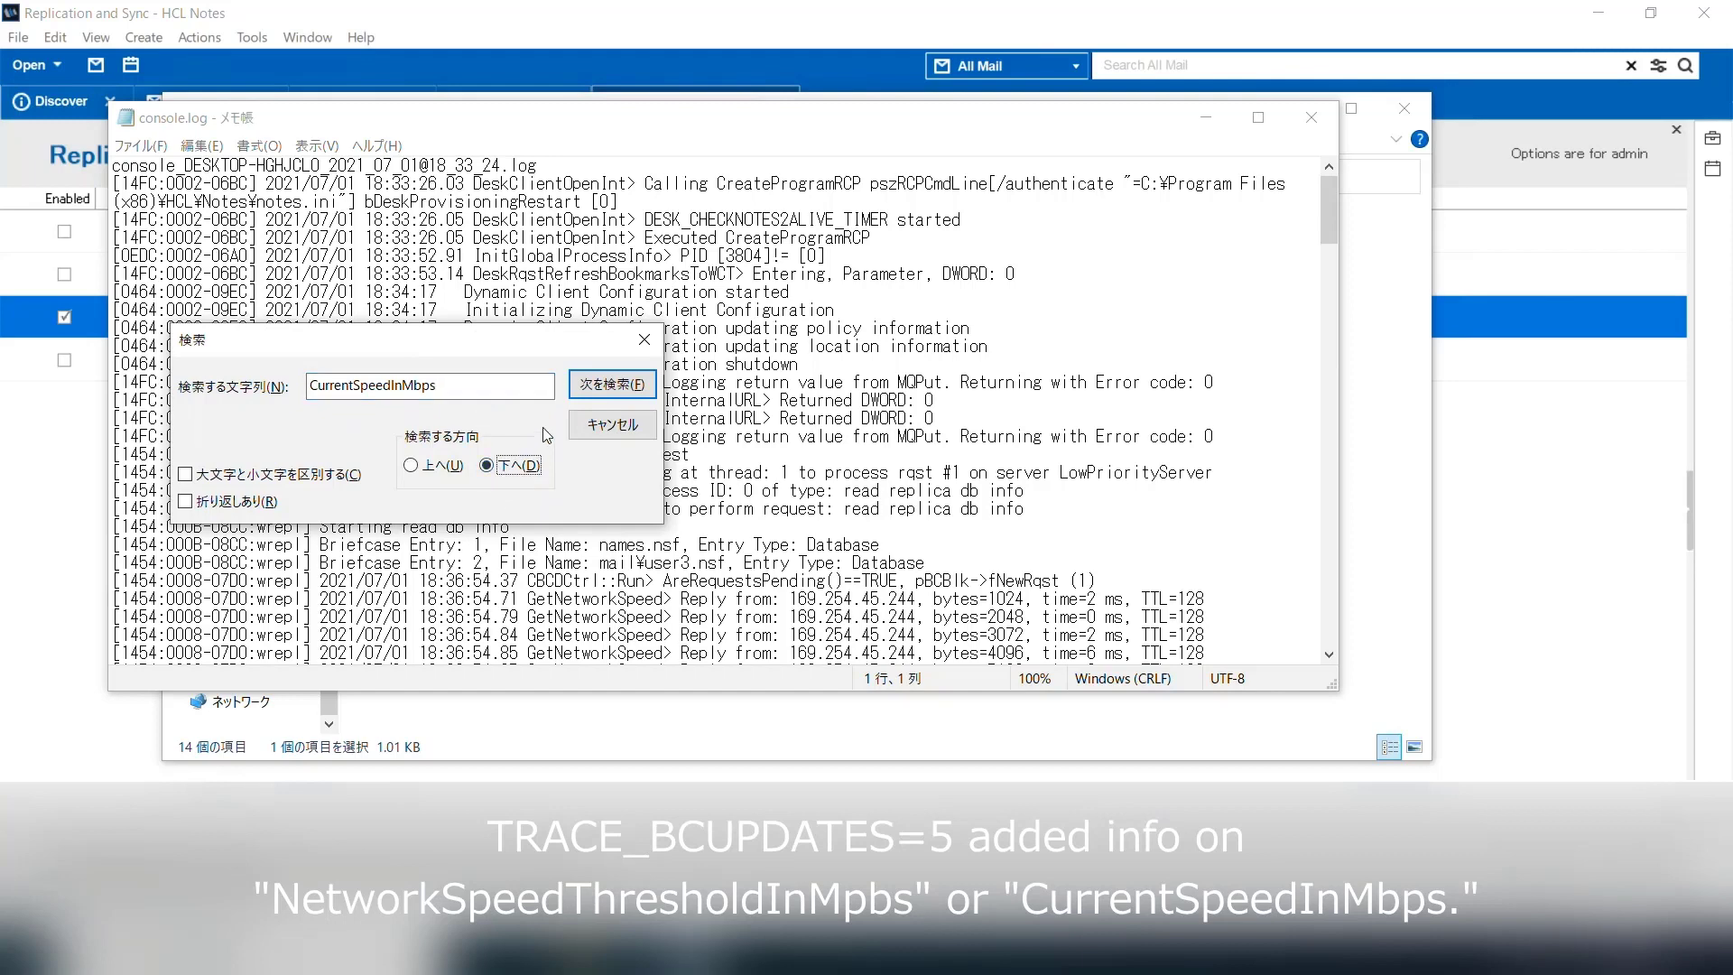
click(587, 386)
click(613, 425)
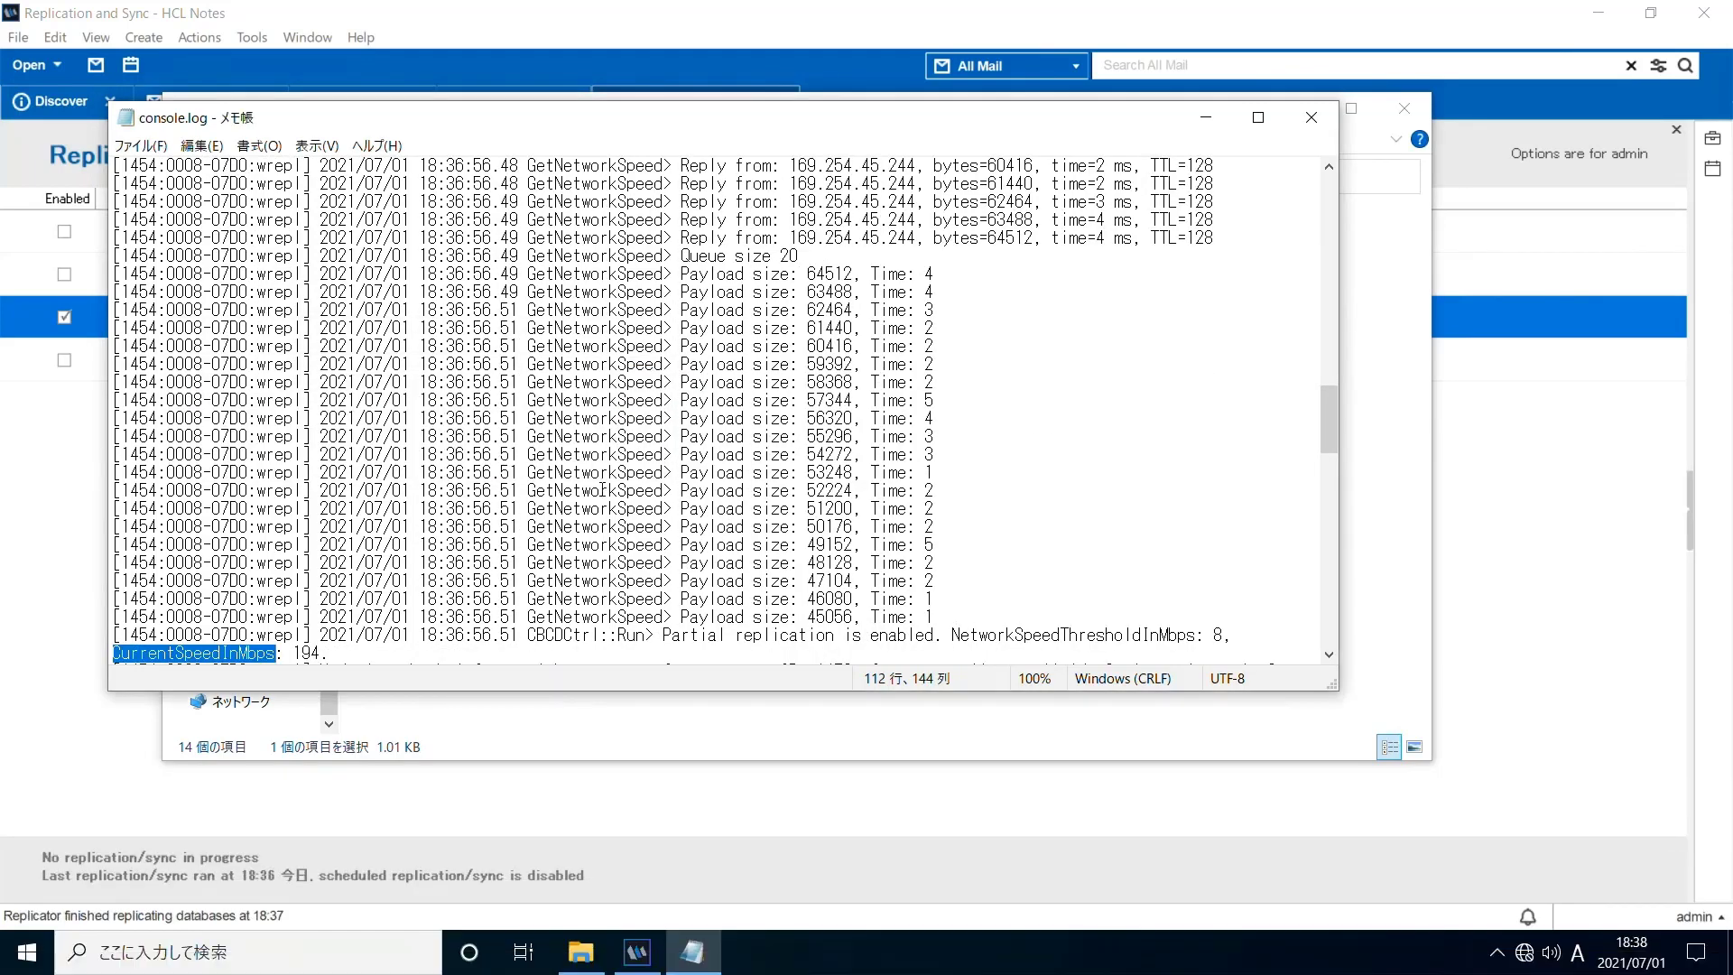
scroll(603, 490, down, 2)
scroll(603, 490, down, 4)
click(889, 454)
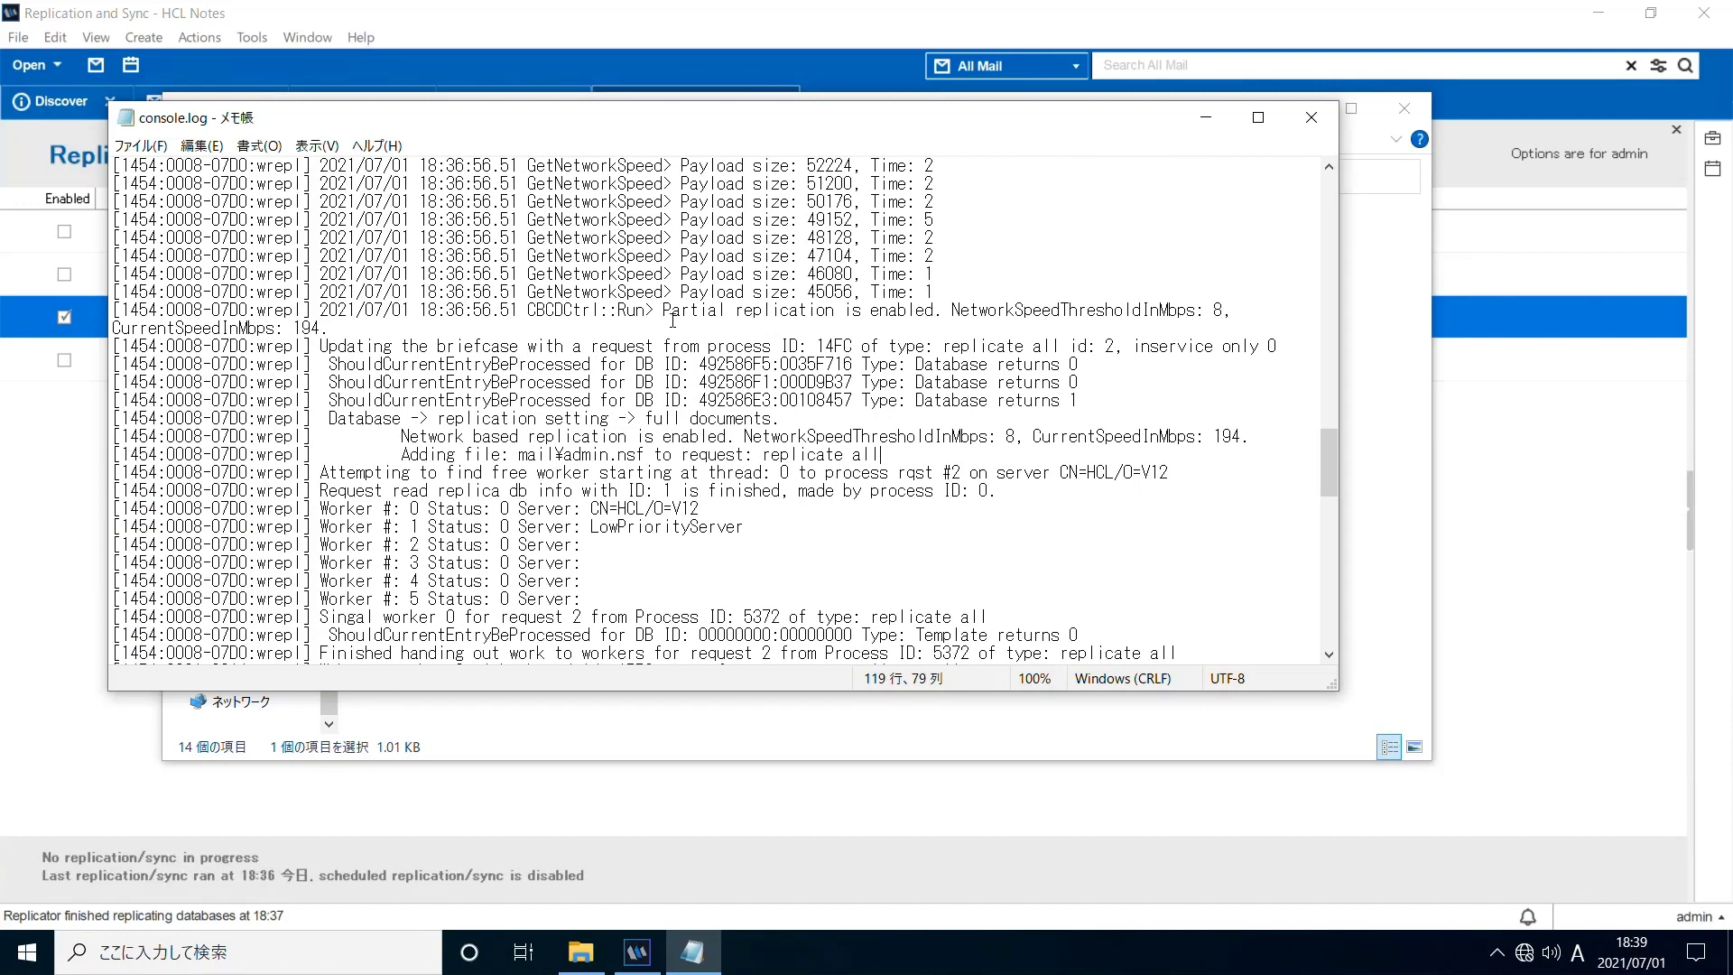
Highlight the threshold 8, CurrentSpeedInMbps 194 and full-documents lines, then close the log
drag(664, 311, 1235, 323)
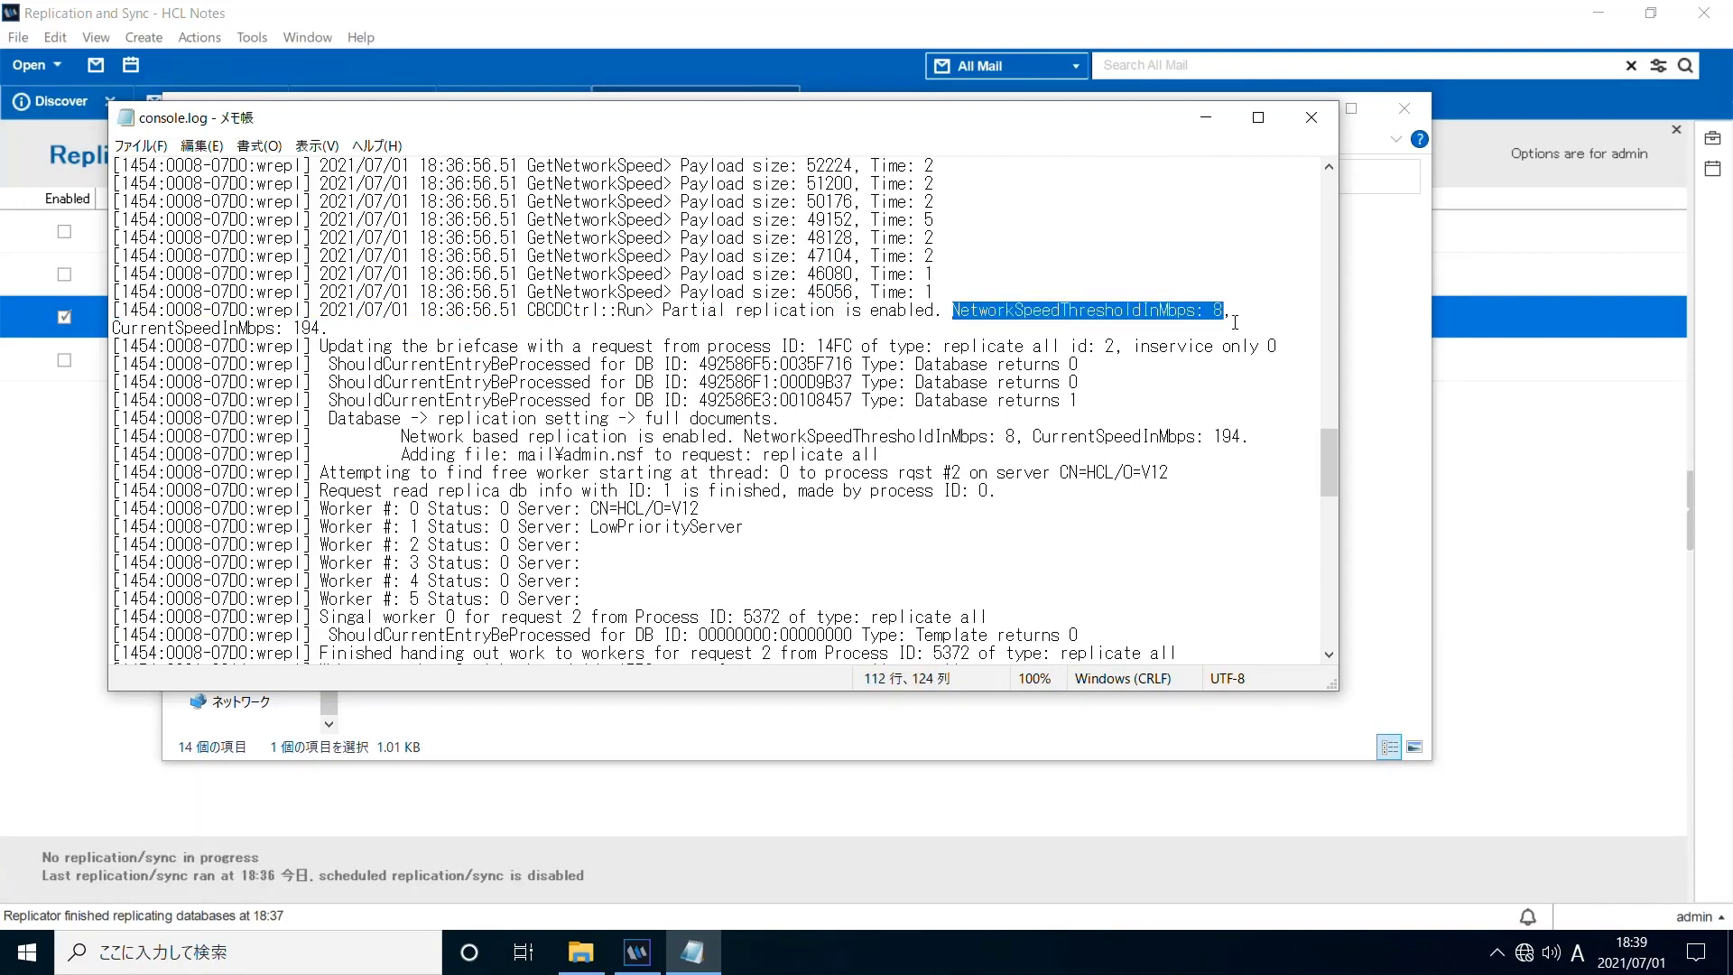
click(1236, 317)
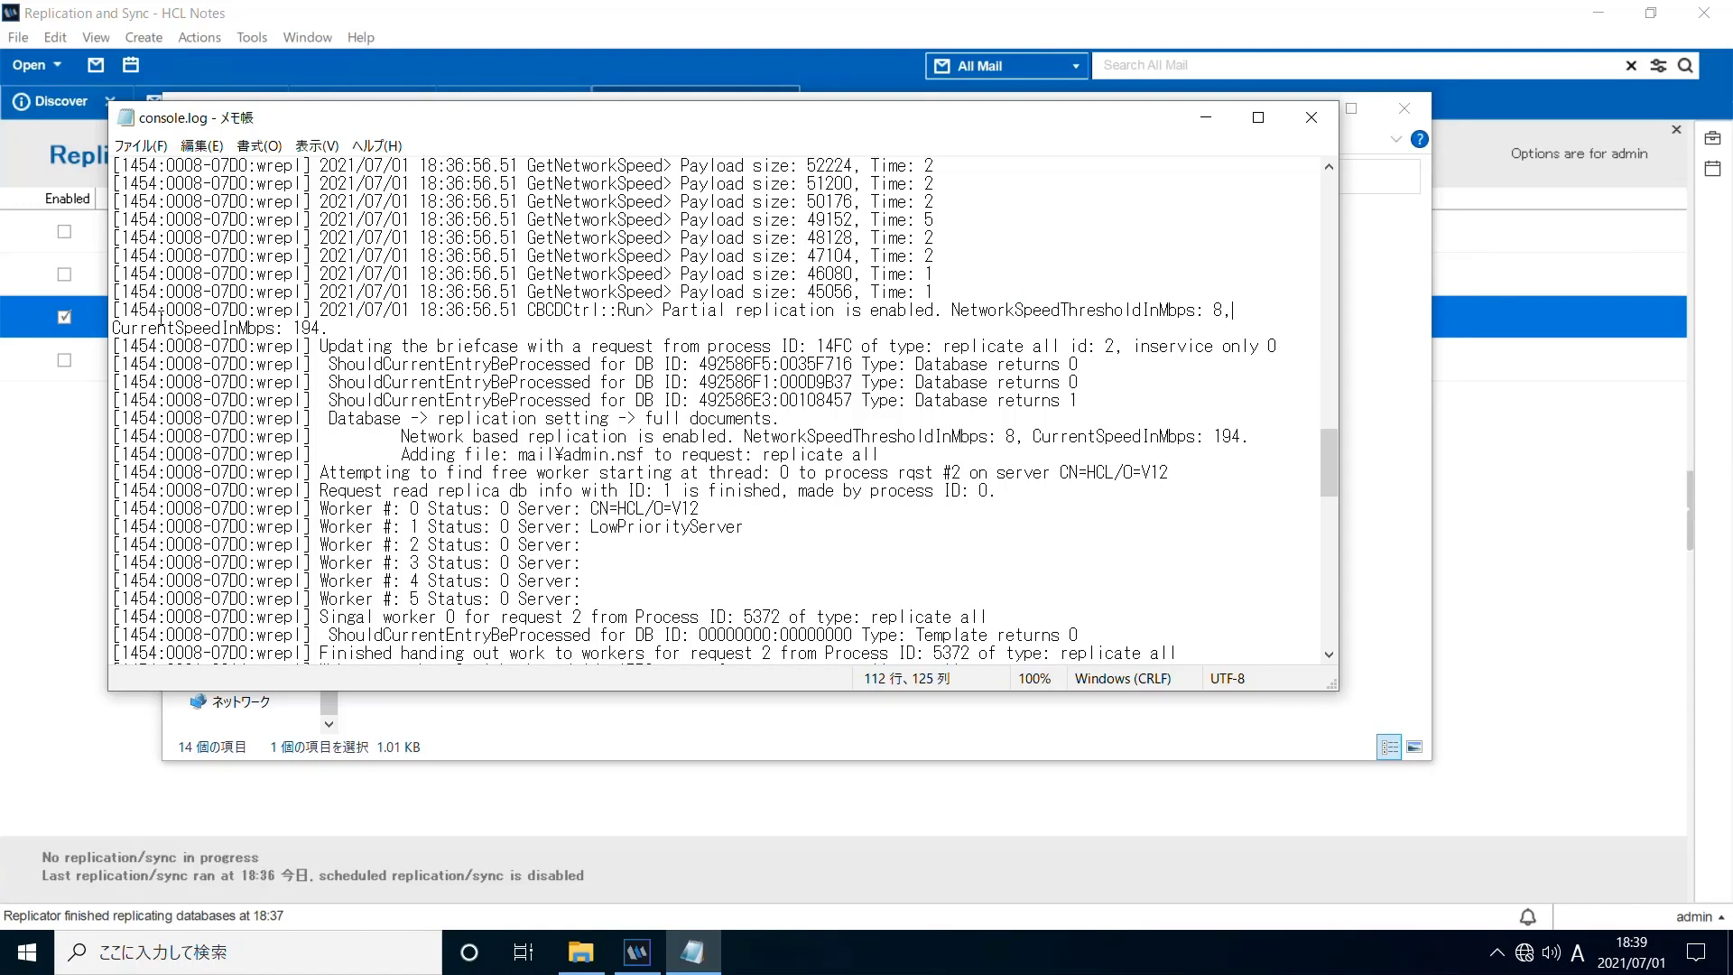
drag(117, 336, 336, 330)
click(332, 329)
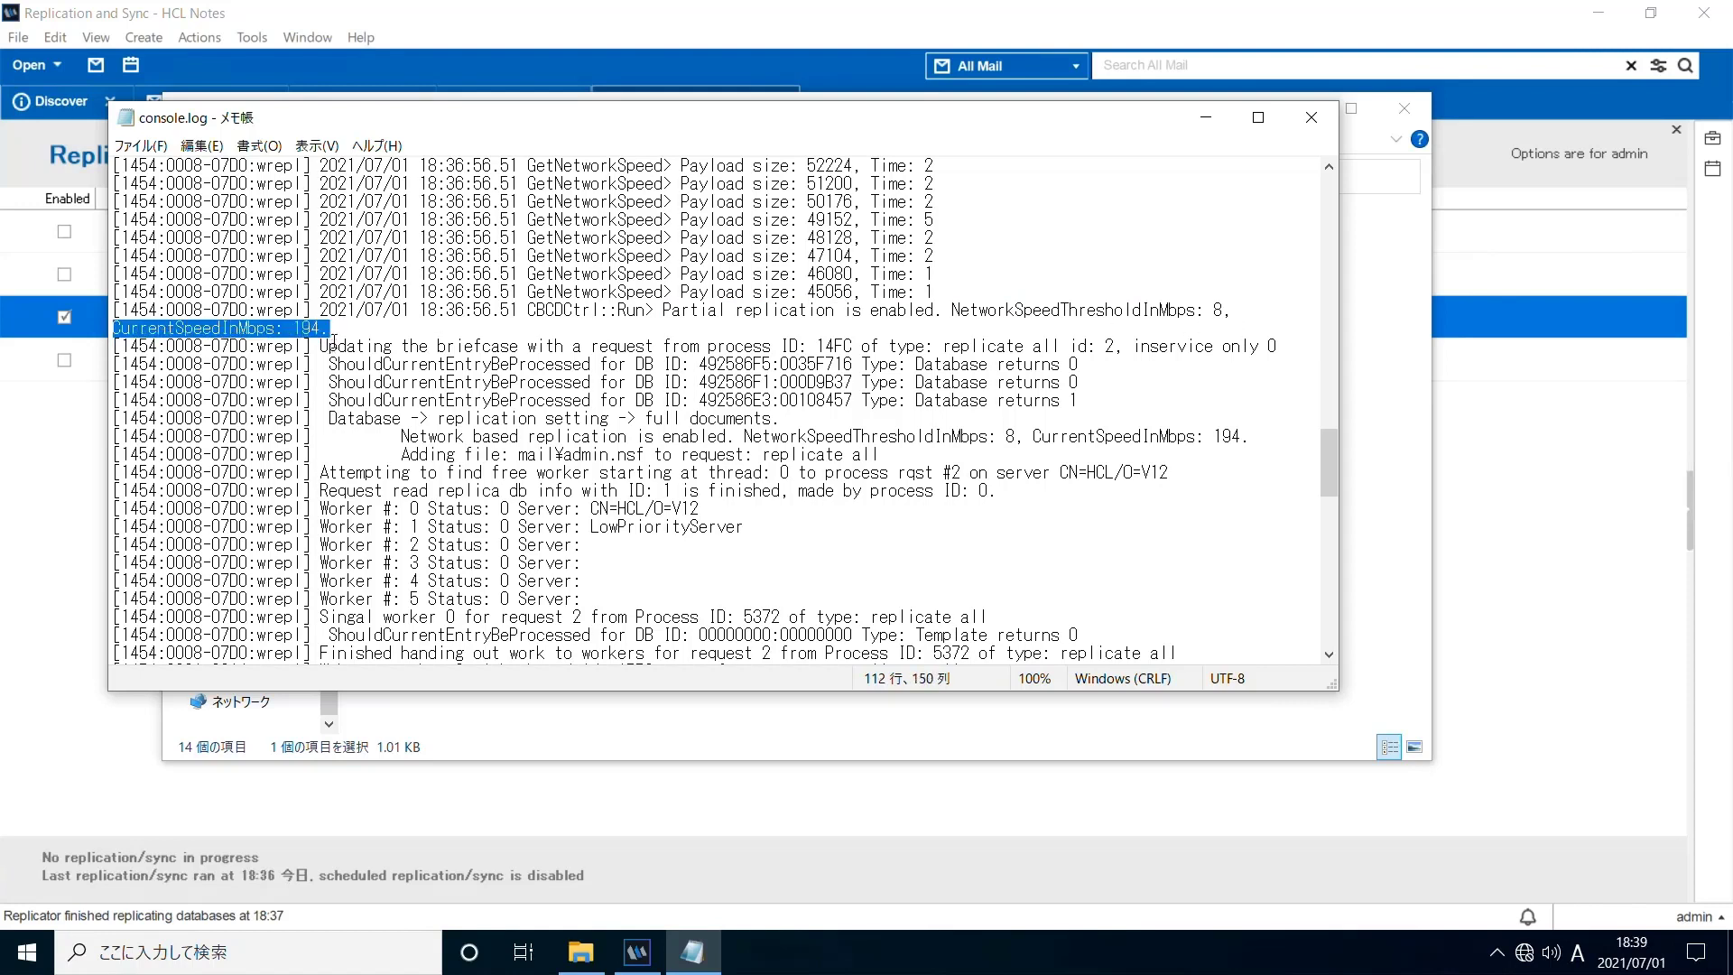
drag(329, 419, 793, 420)
click(798, 428)
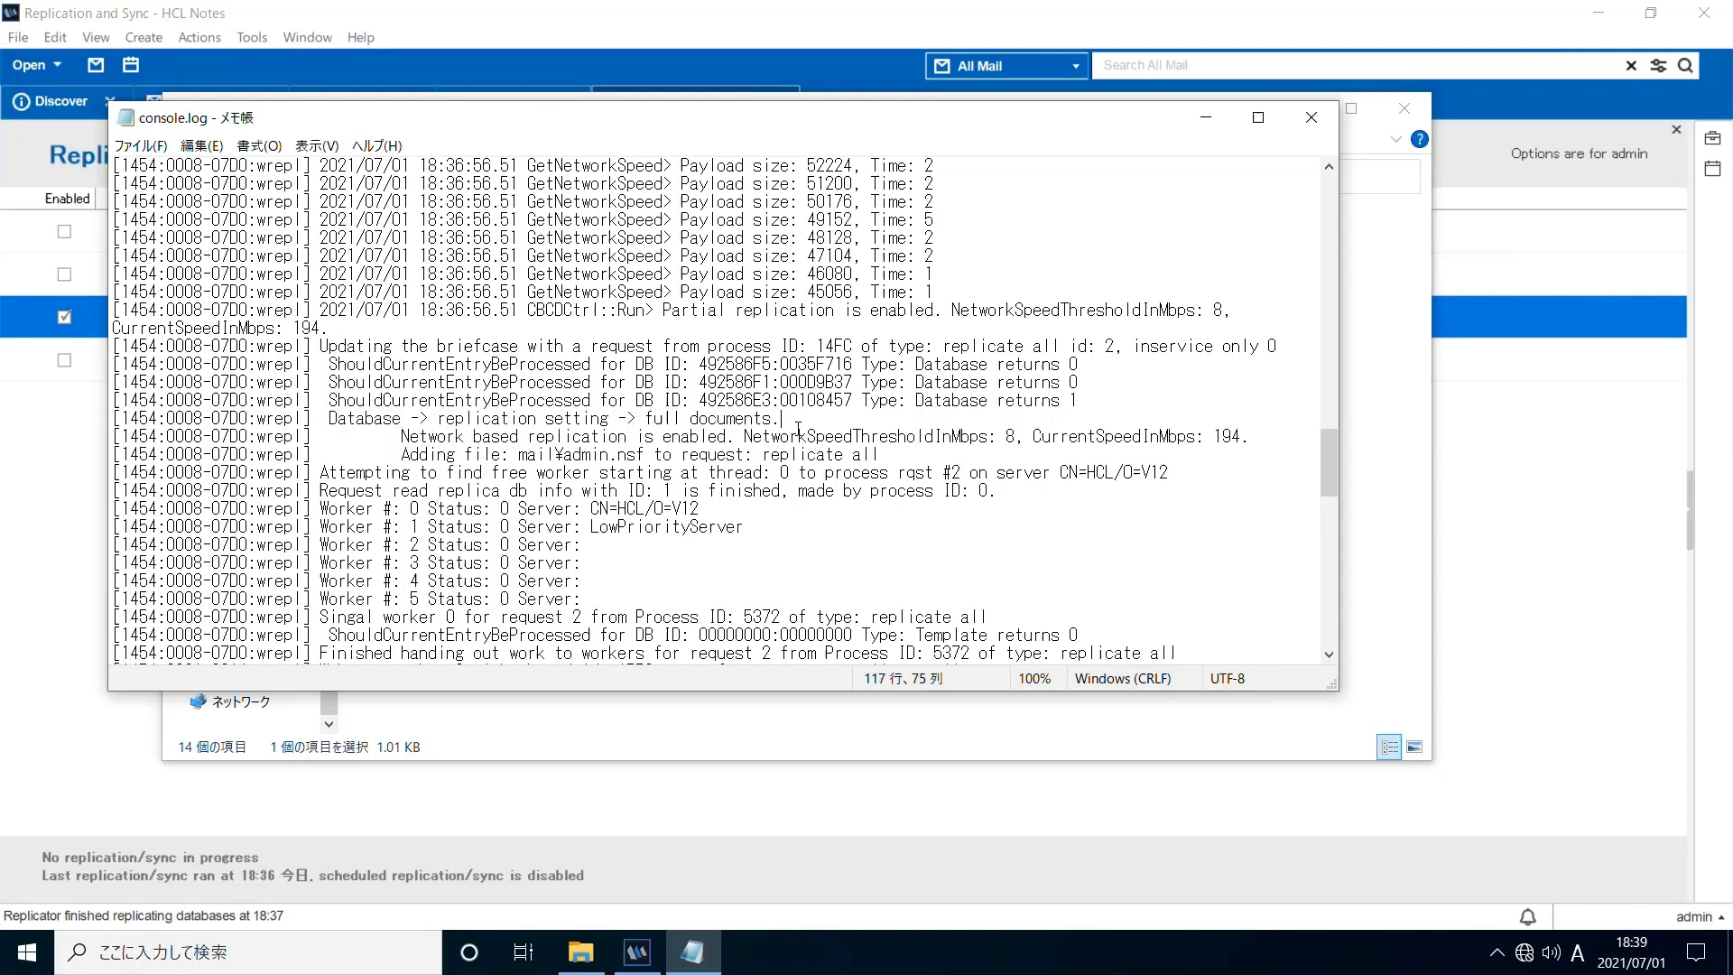
click(1312, 117)
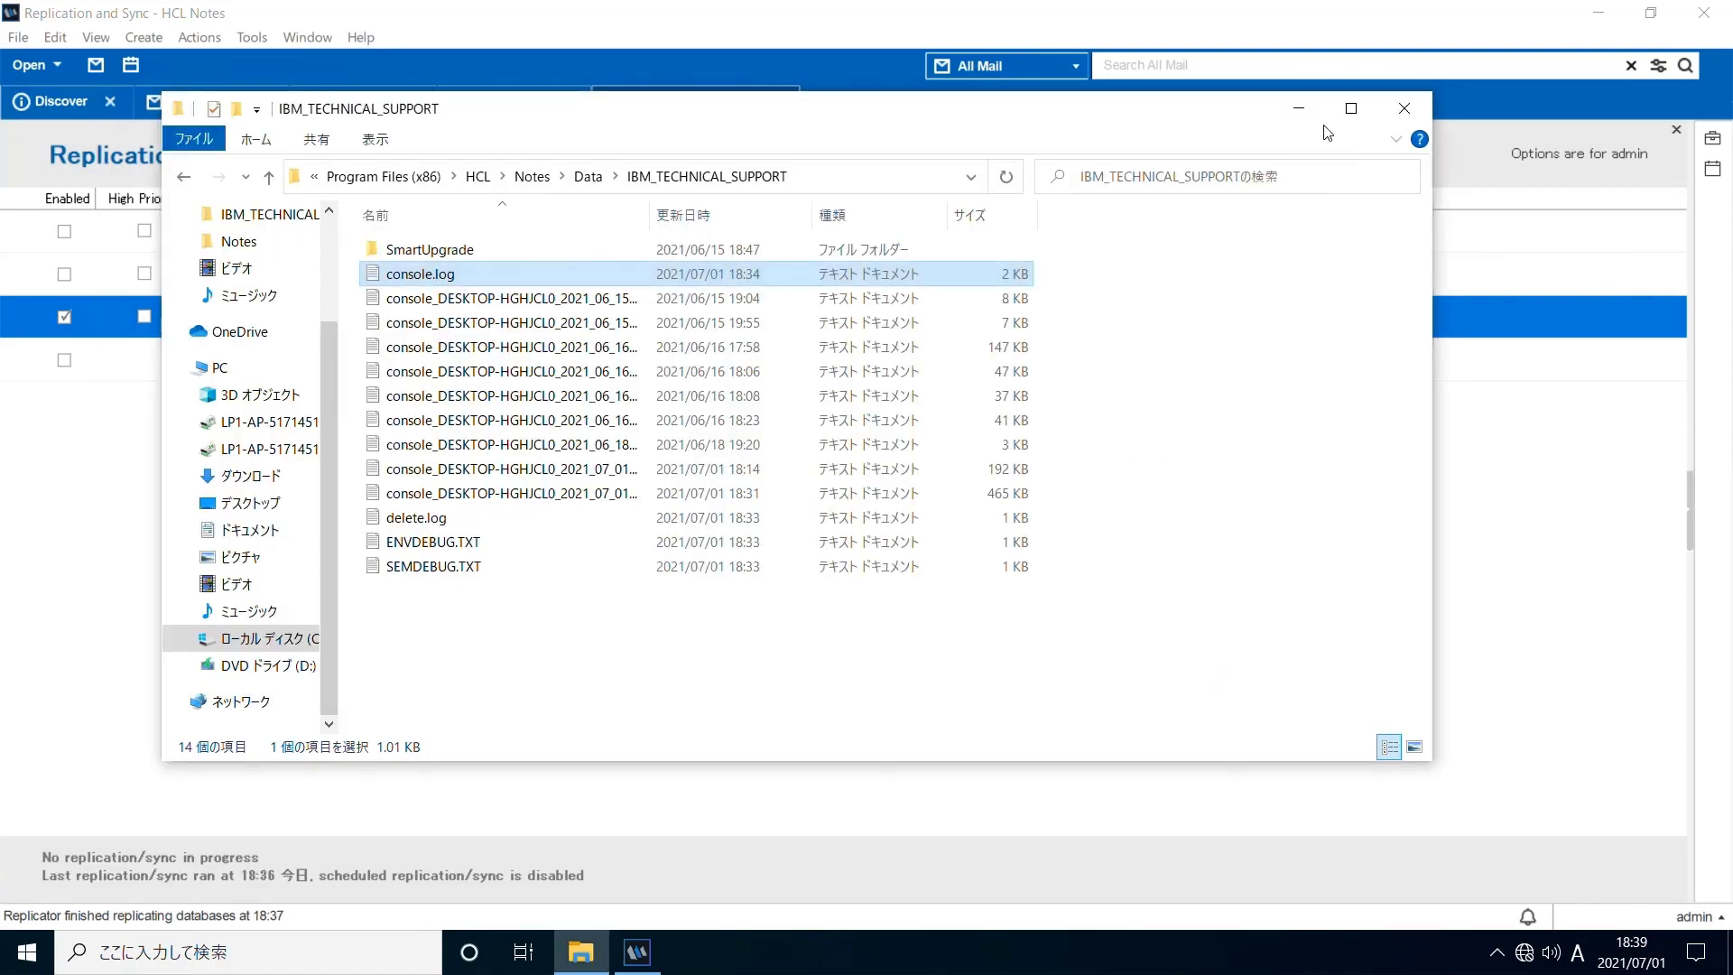
Bring Notes to the front and return to the first admin - Mail tab
click(77, 475)
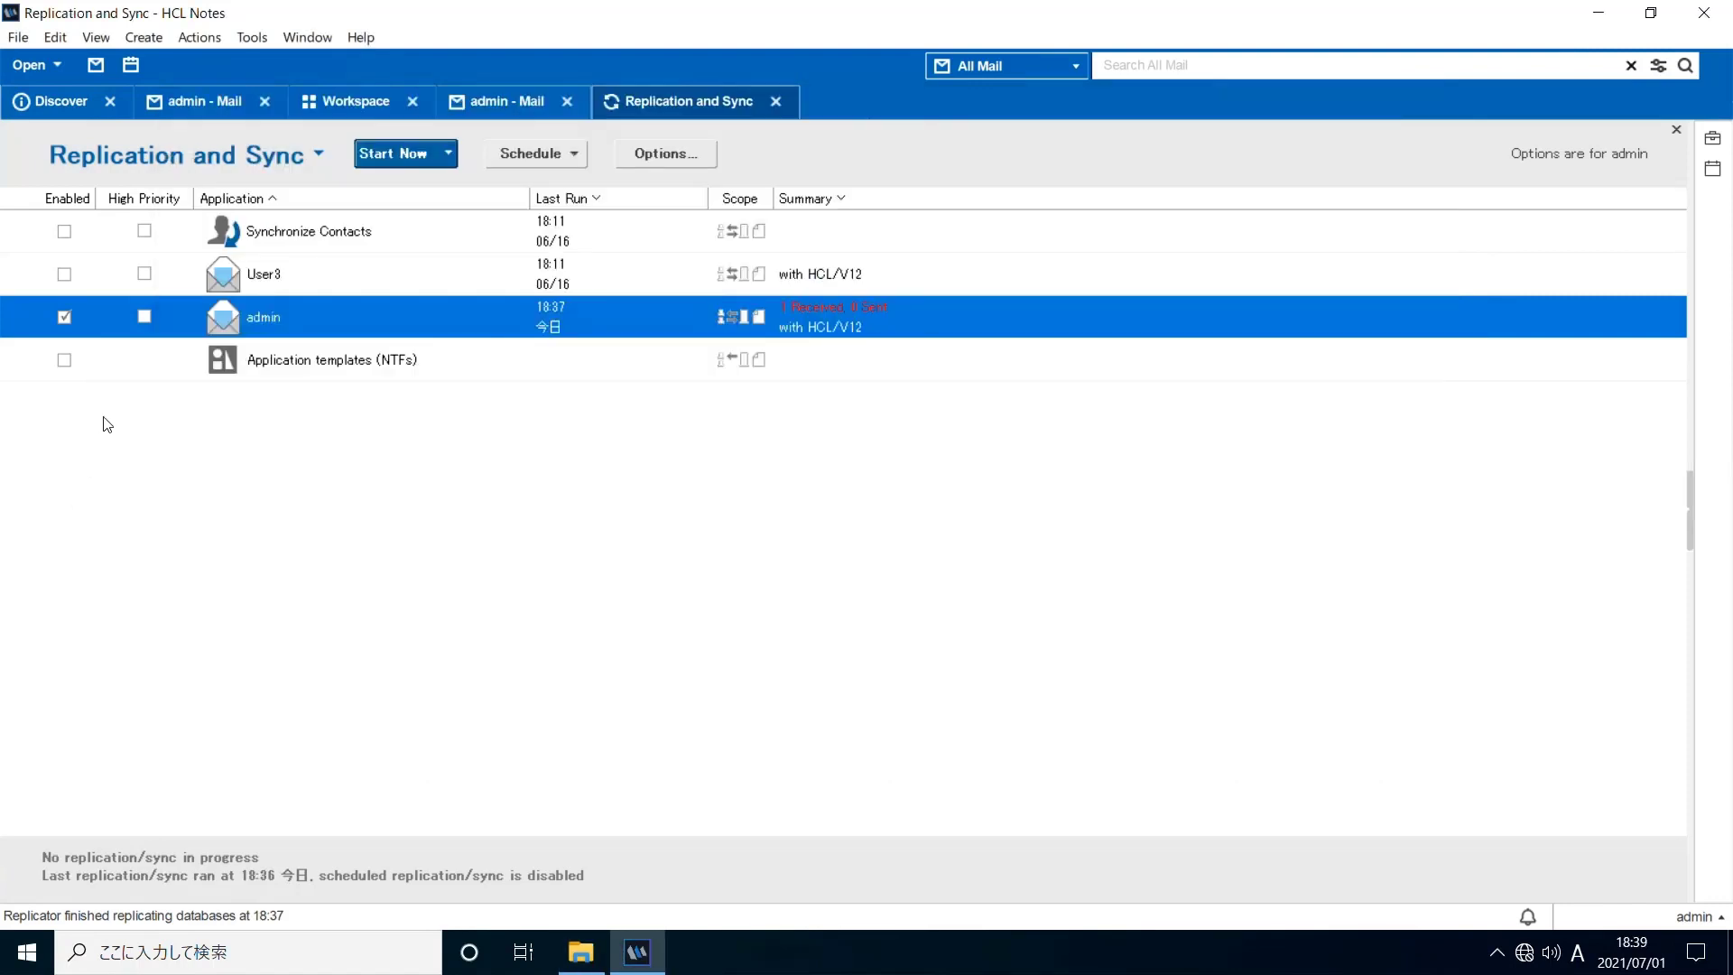
click(206, 101)
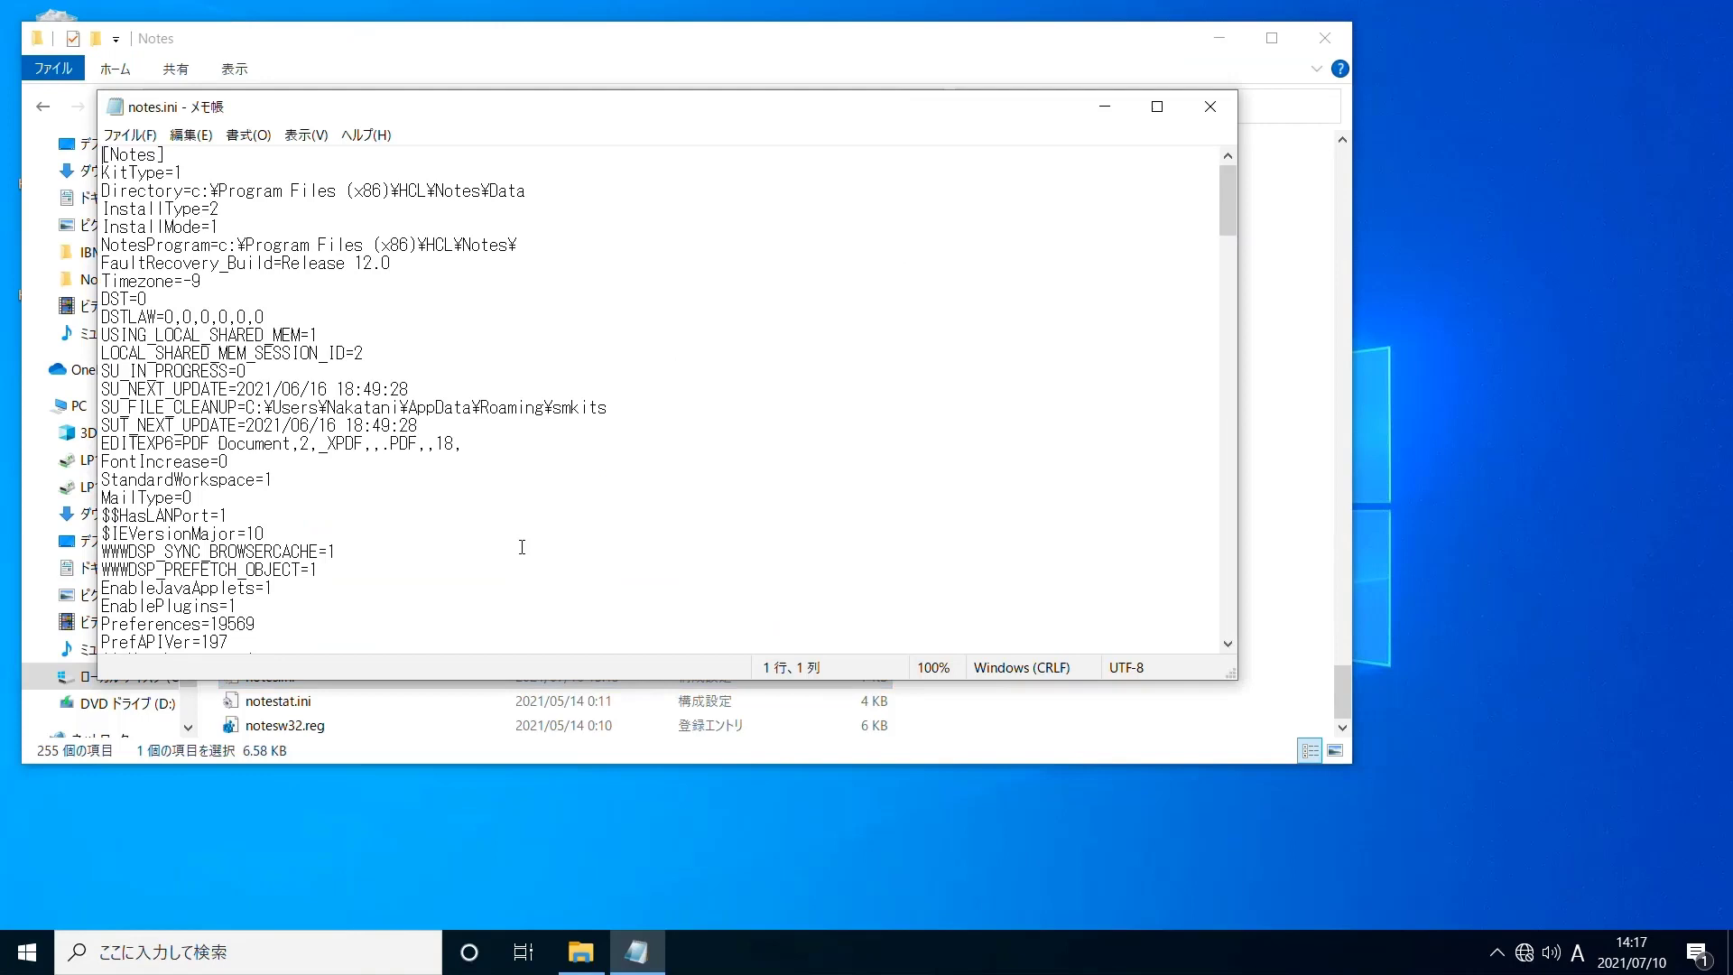
Change NetworkSpeedInMbps=8 to 300 at the end of notes.ini
key(ctrl+End)
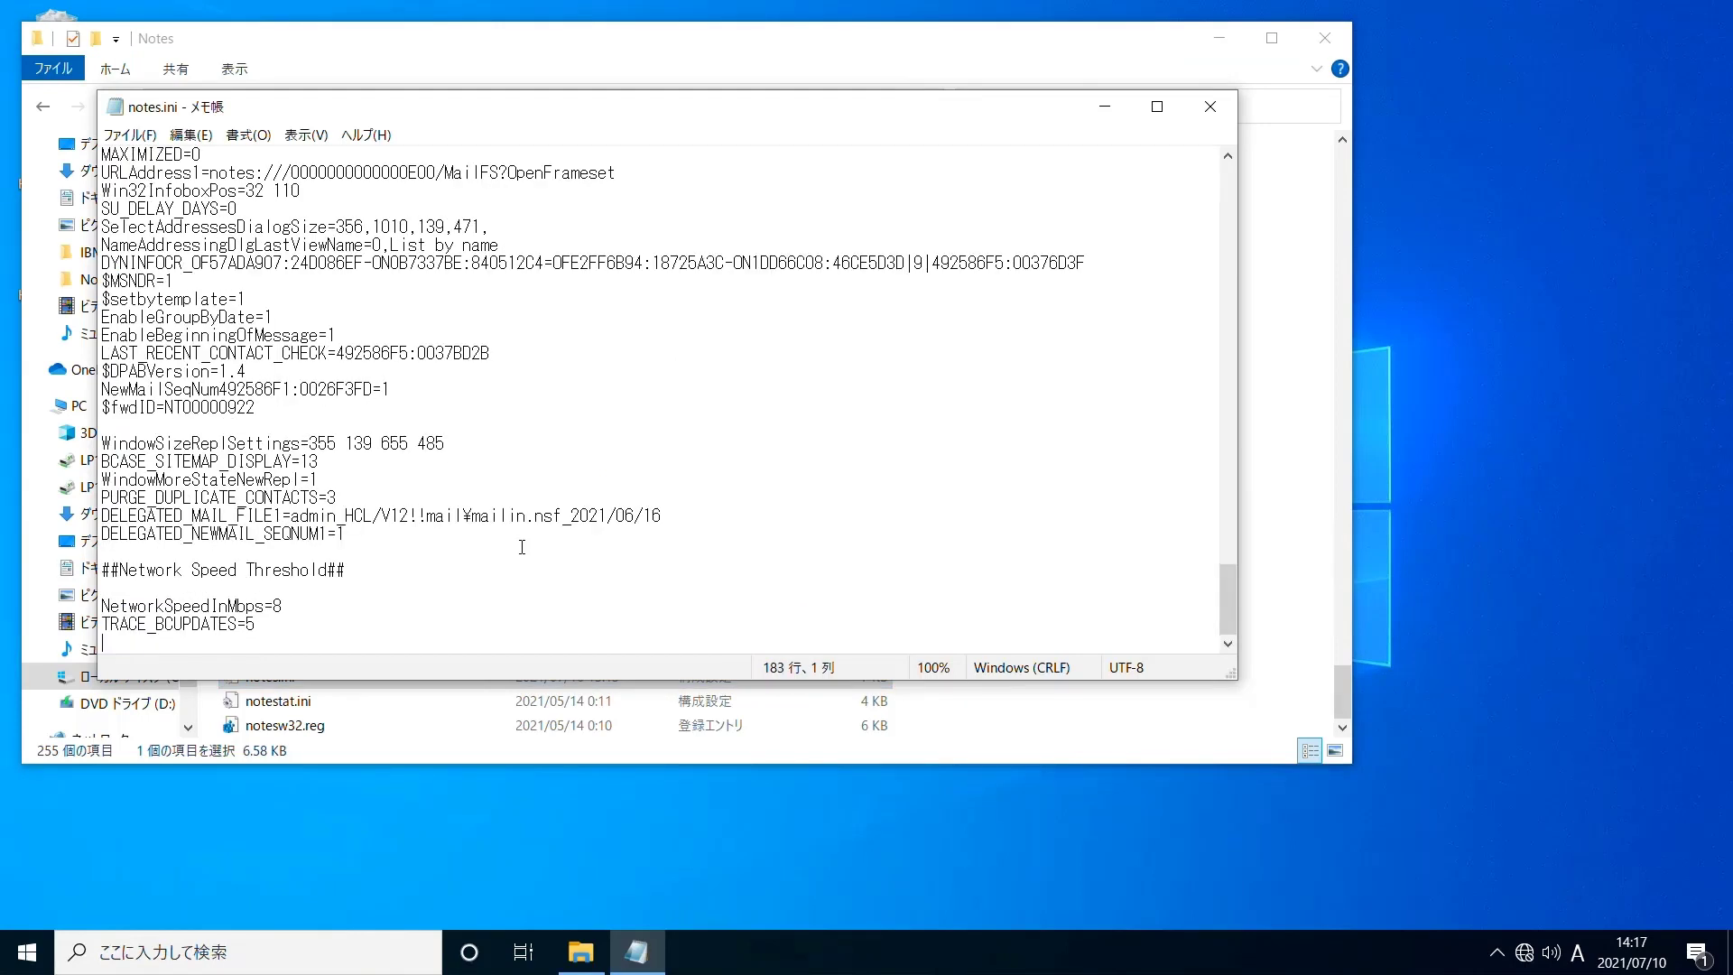
click(331, 610)
key(BackSpace)
text(300)
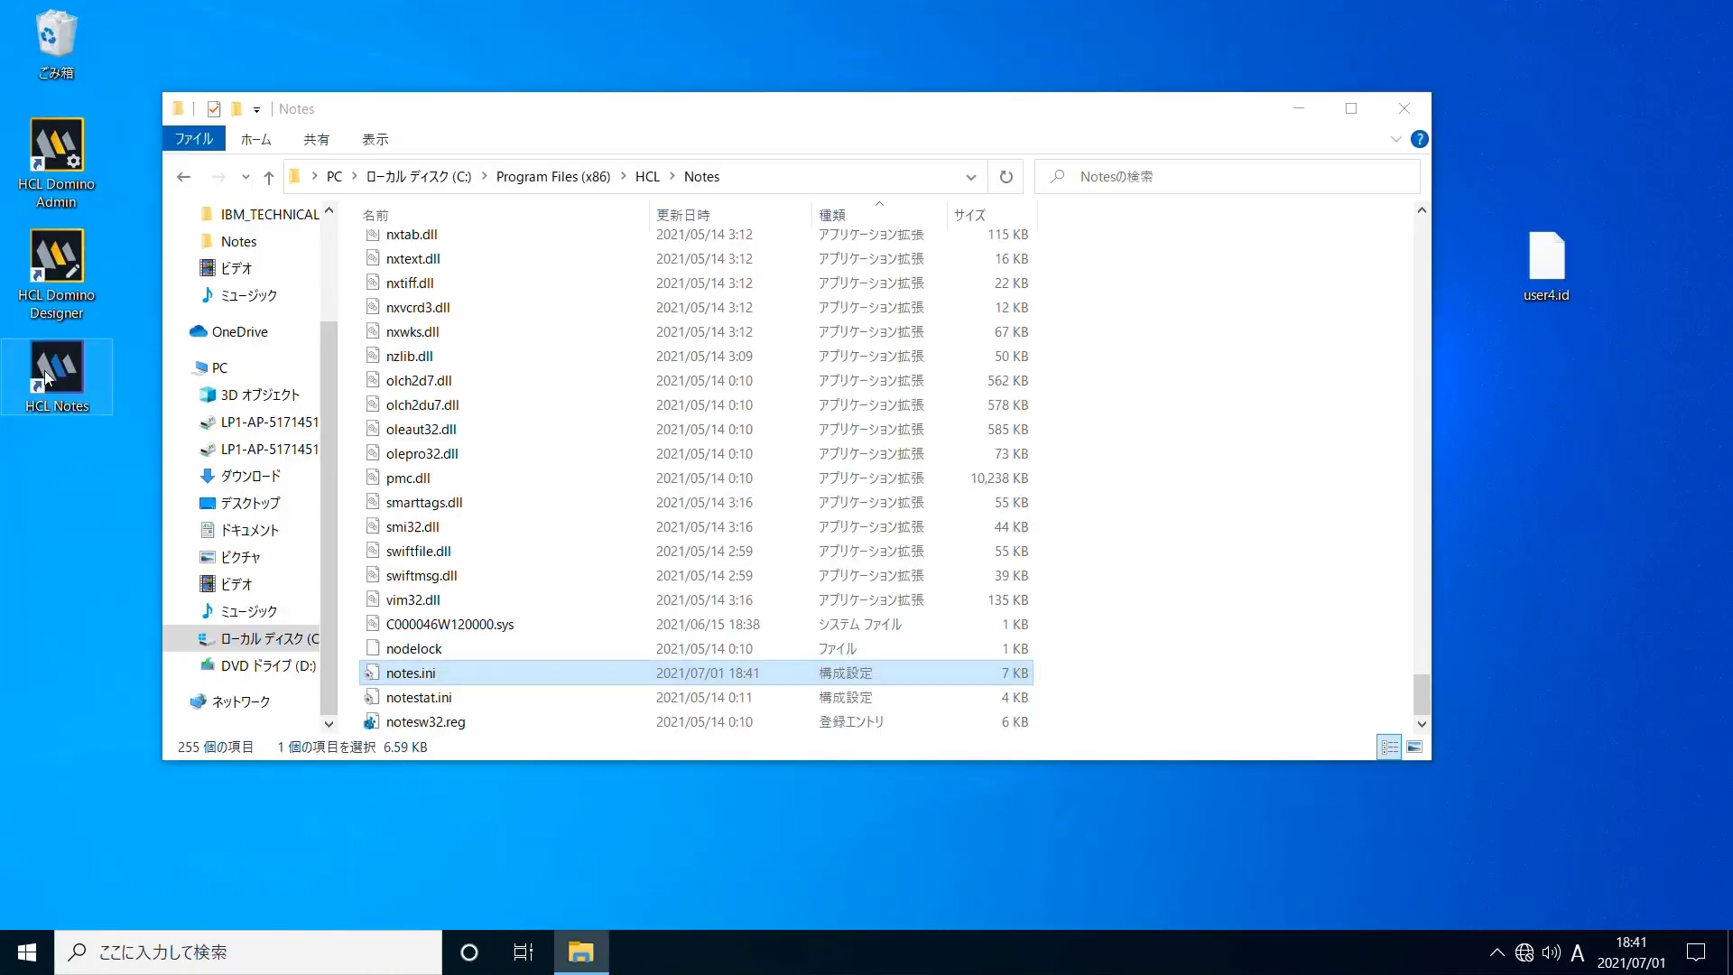
Relaunch HCL Notes, log in with the account password, and select admin on Replication and Sync
double_click(47, 372)
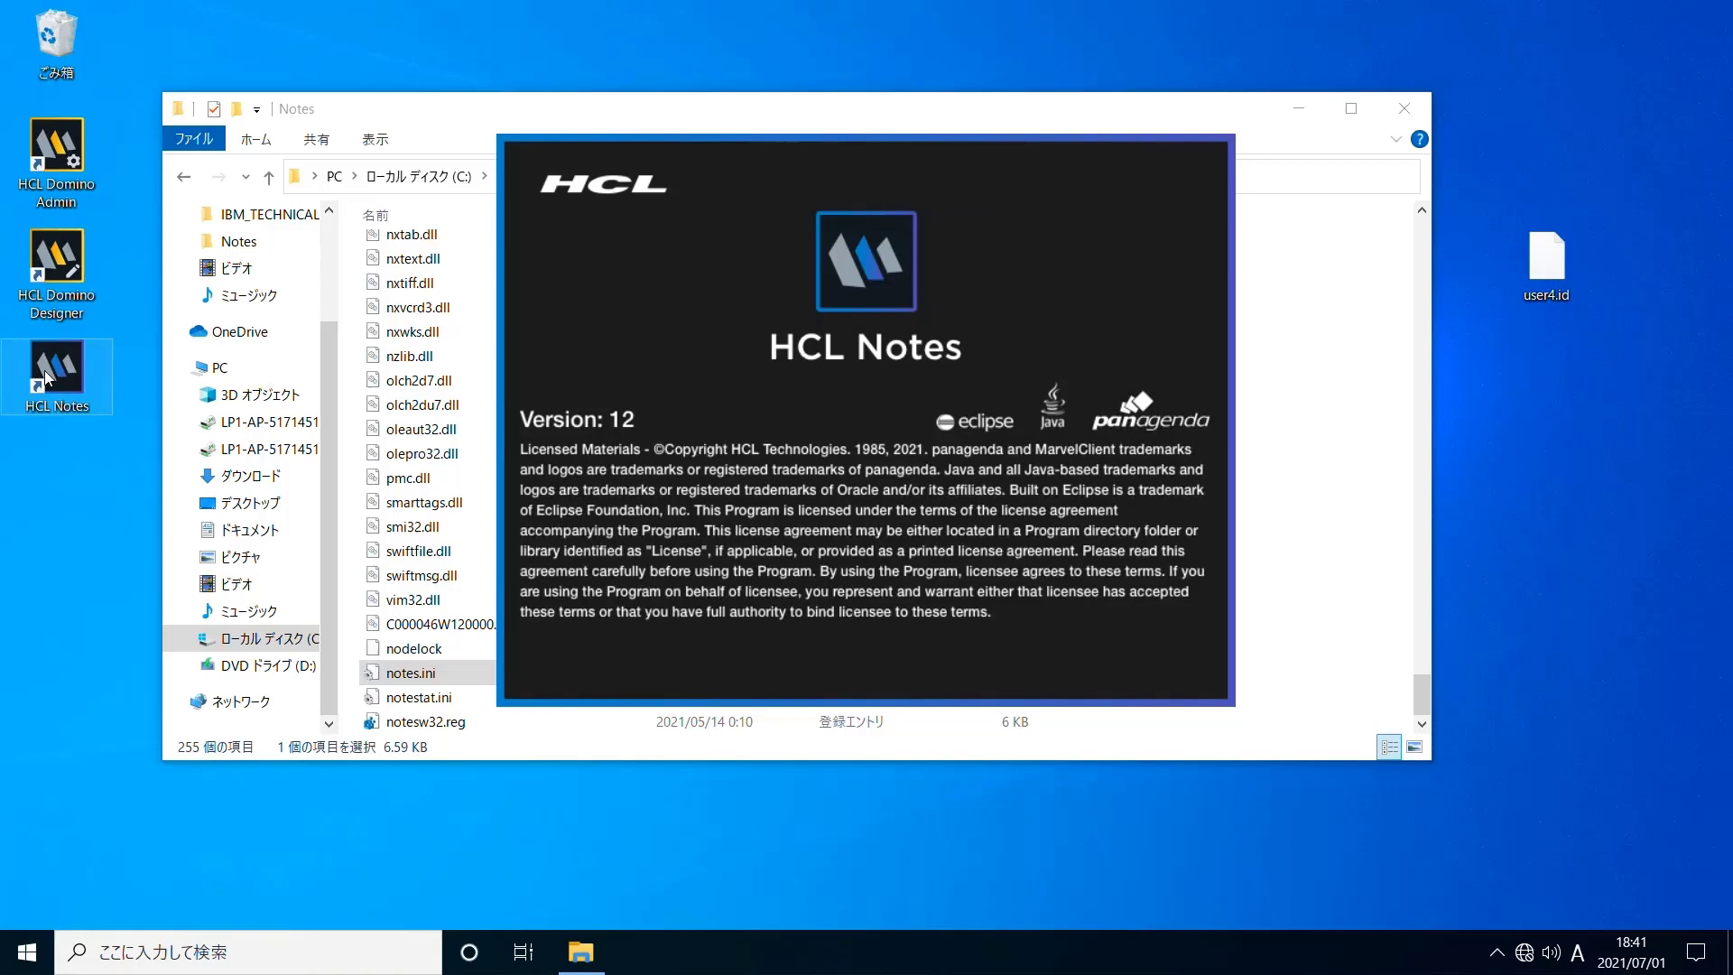
text(password)
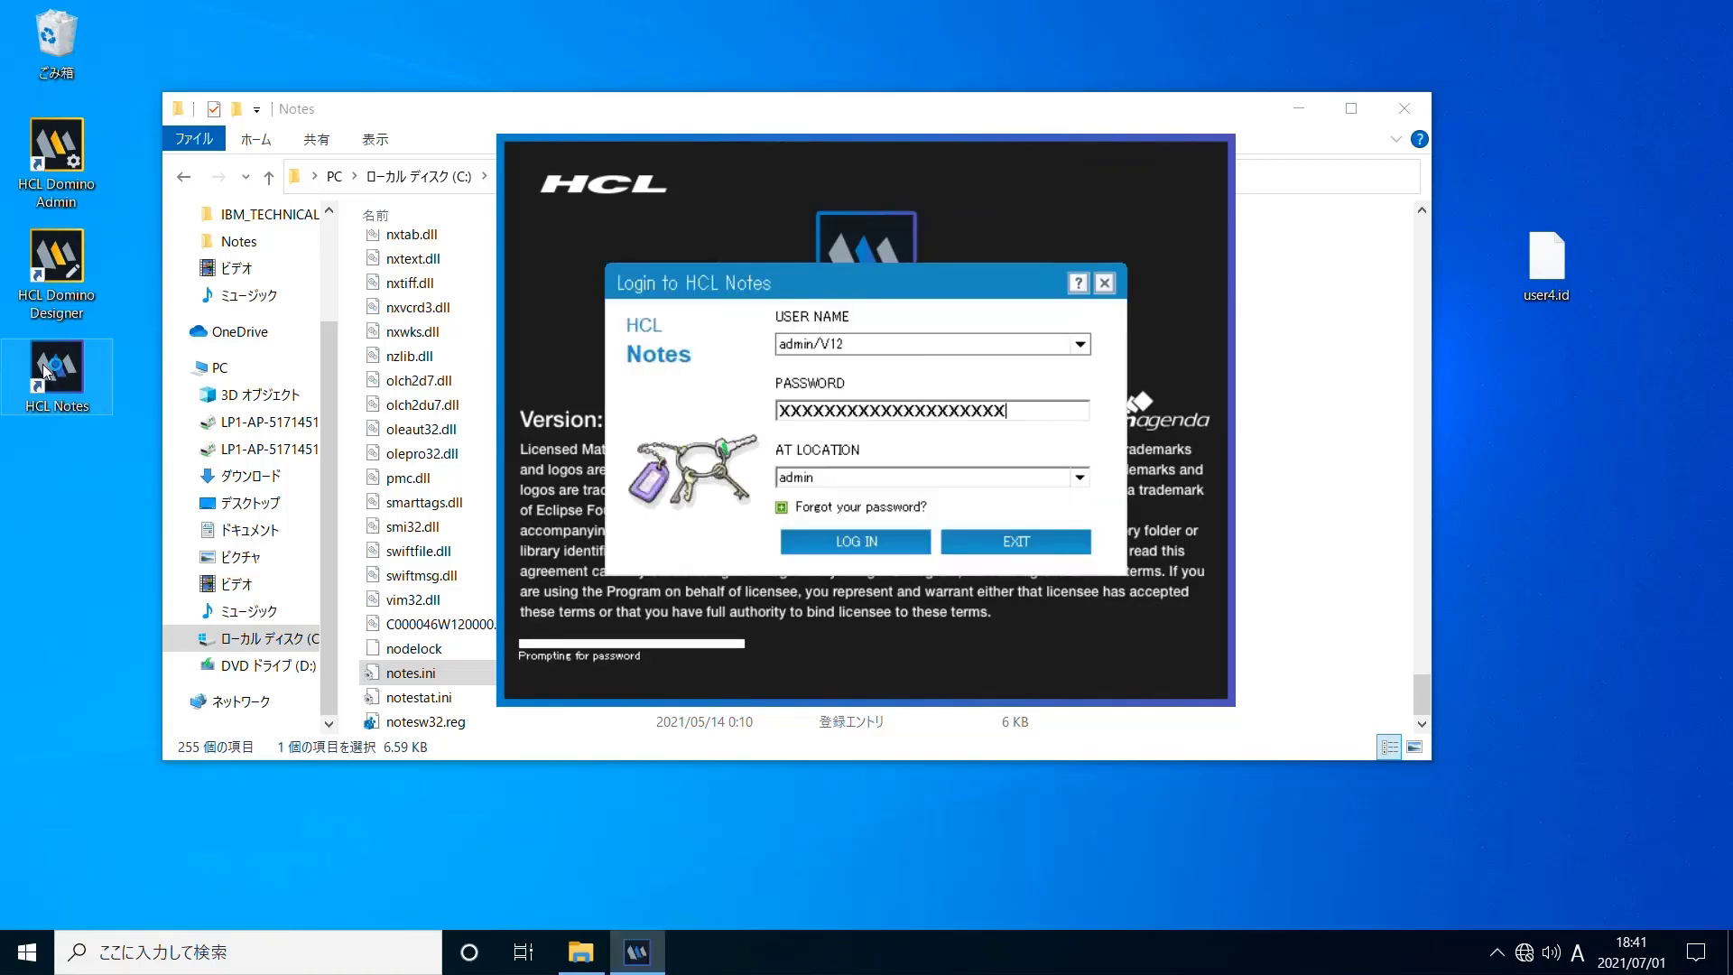
key(Return)
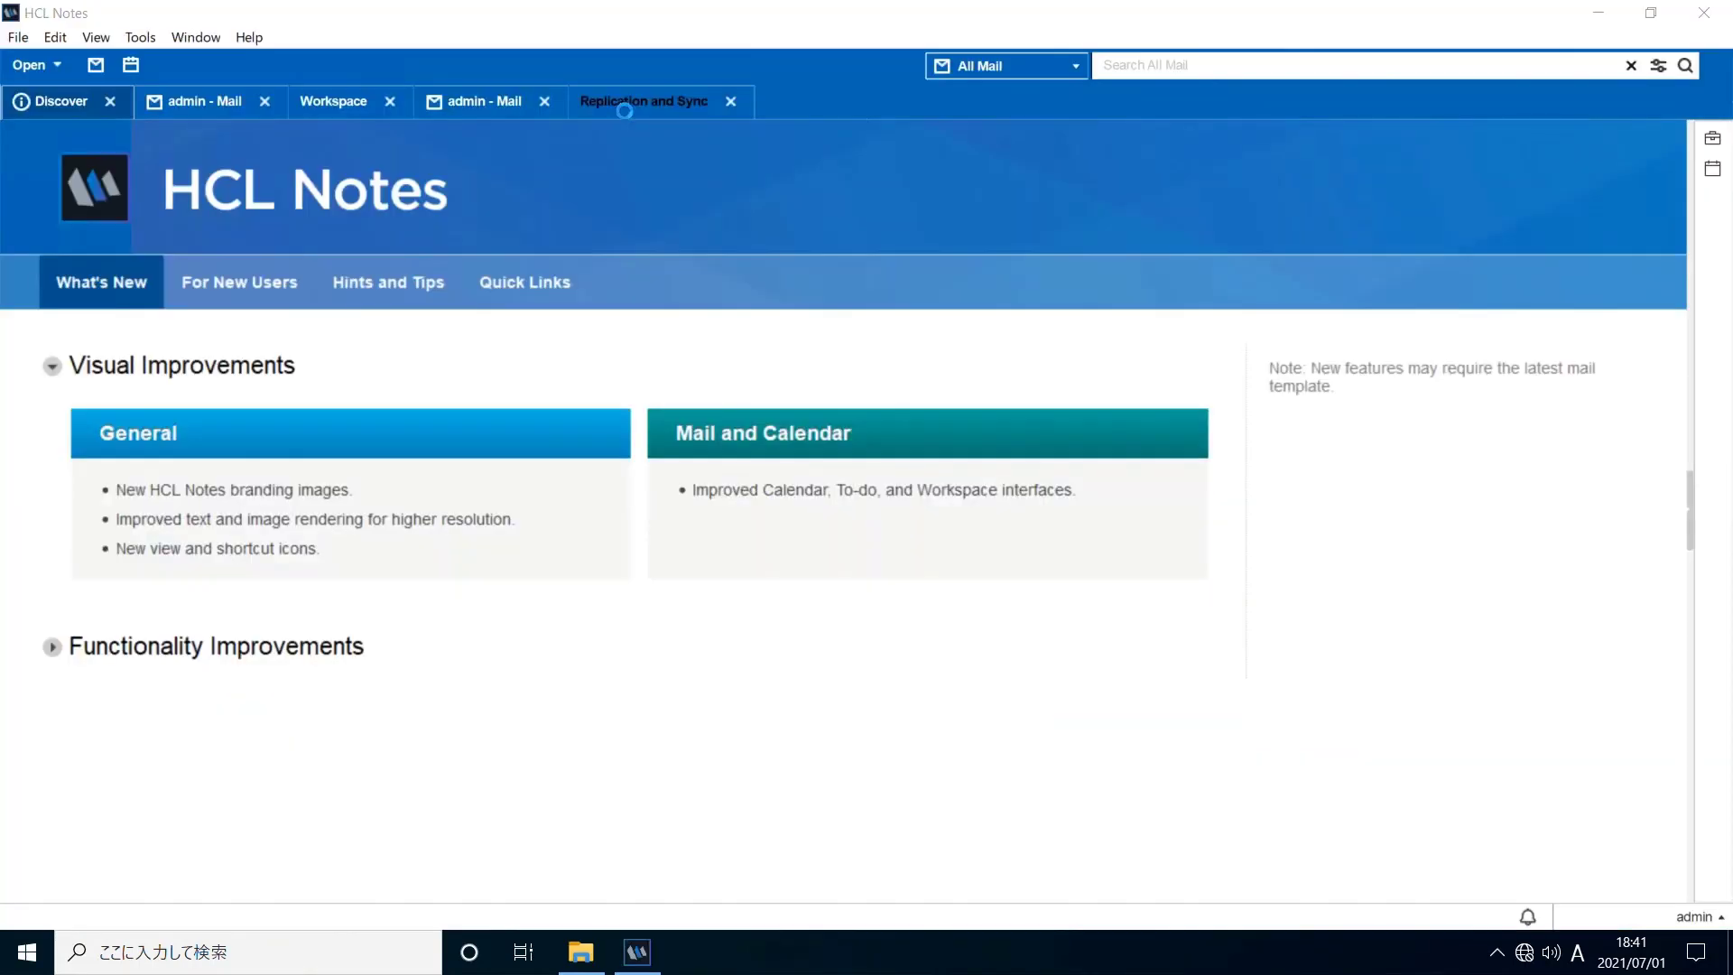
click(610, 101)
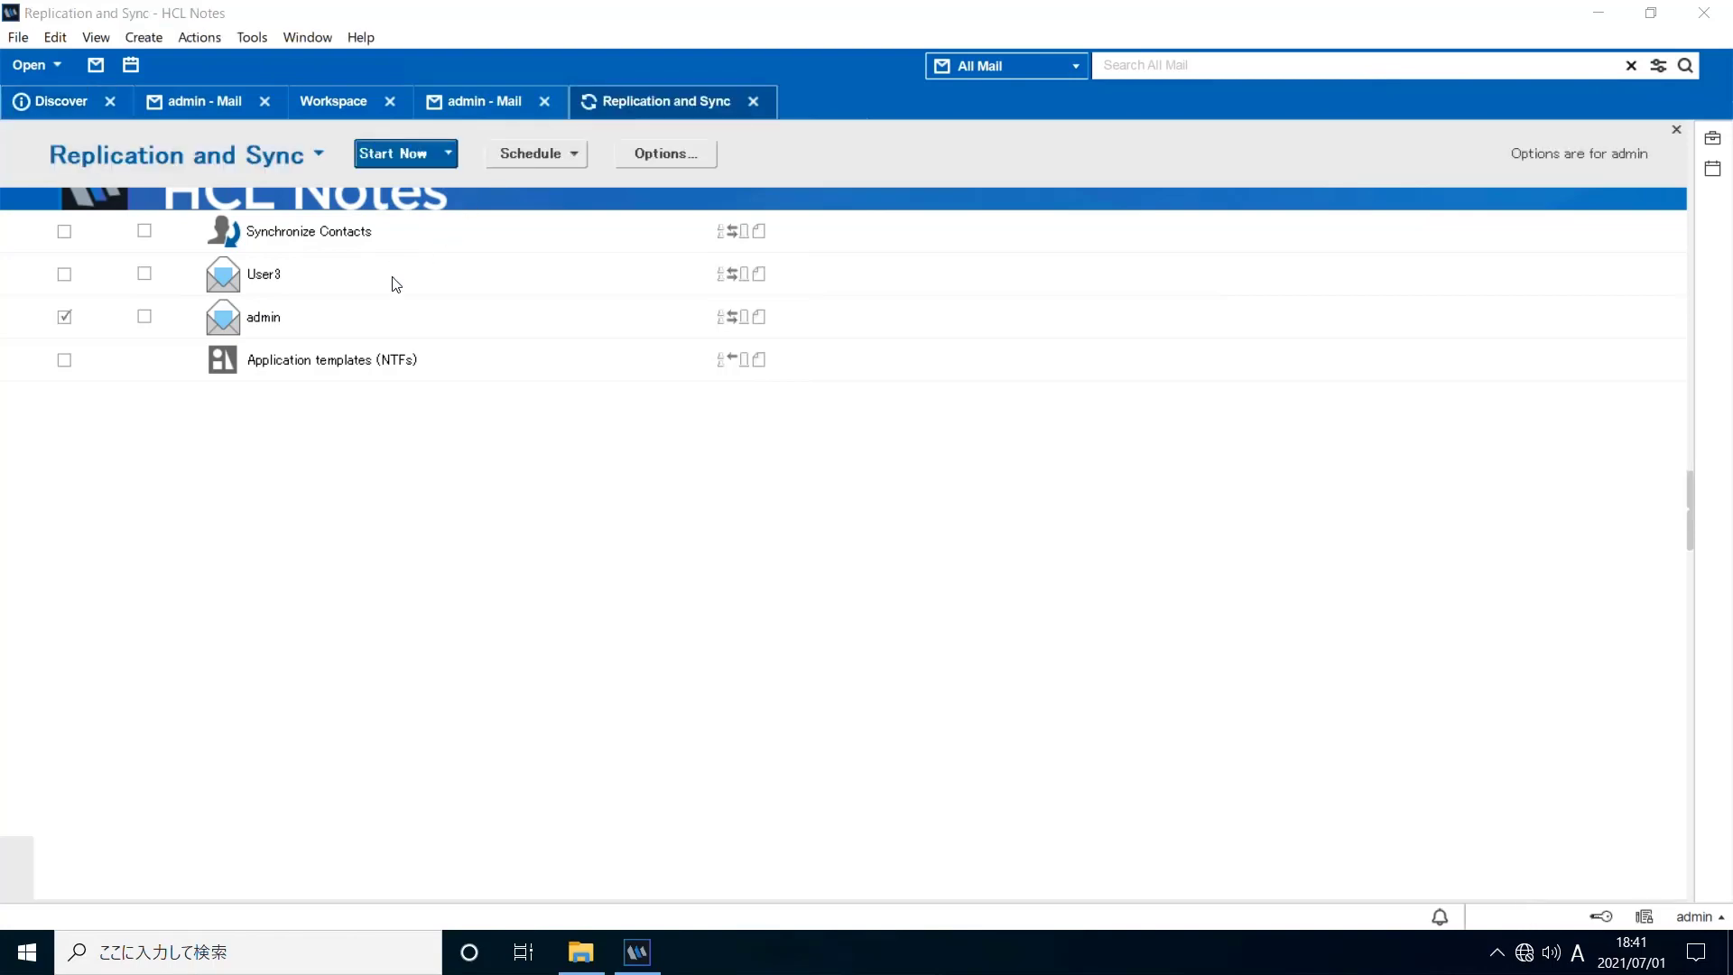
click(370, 327)
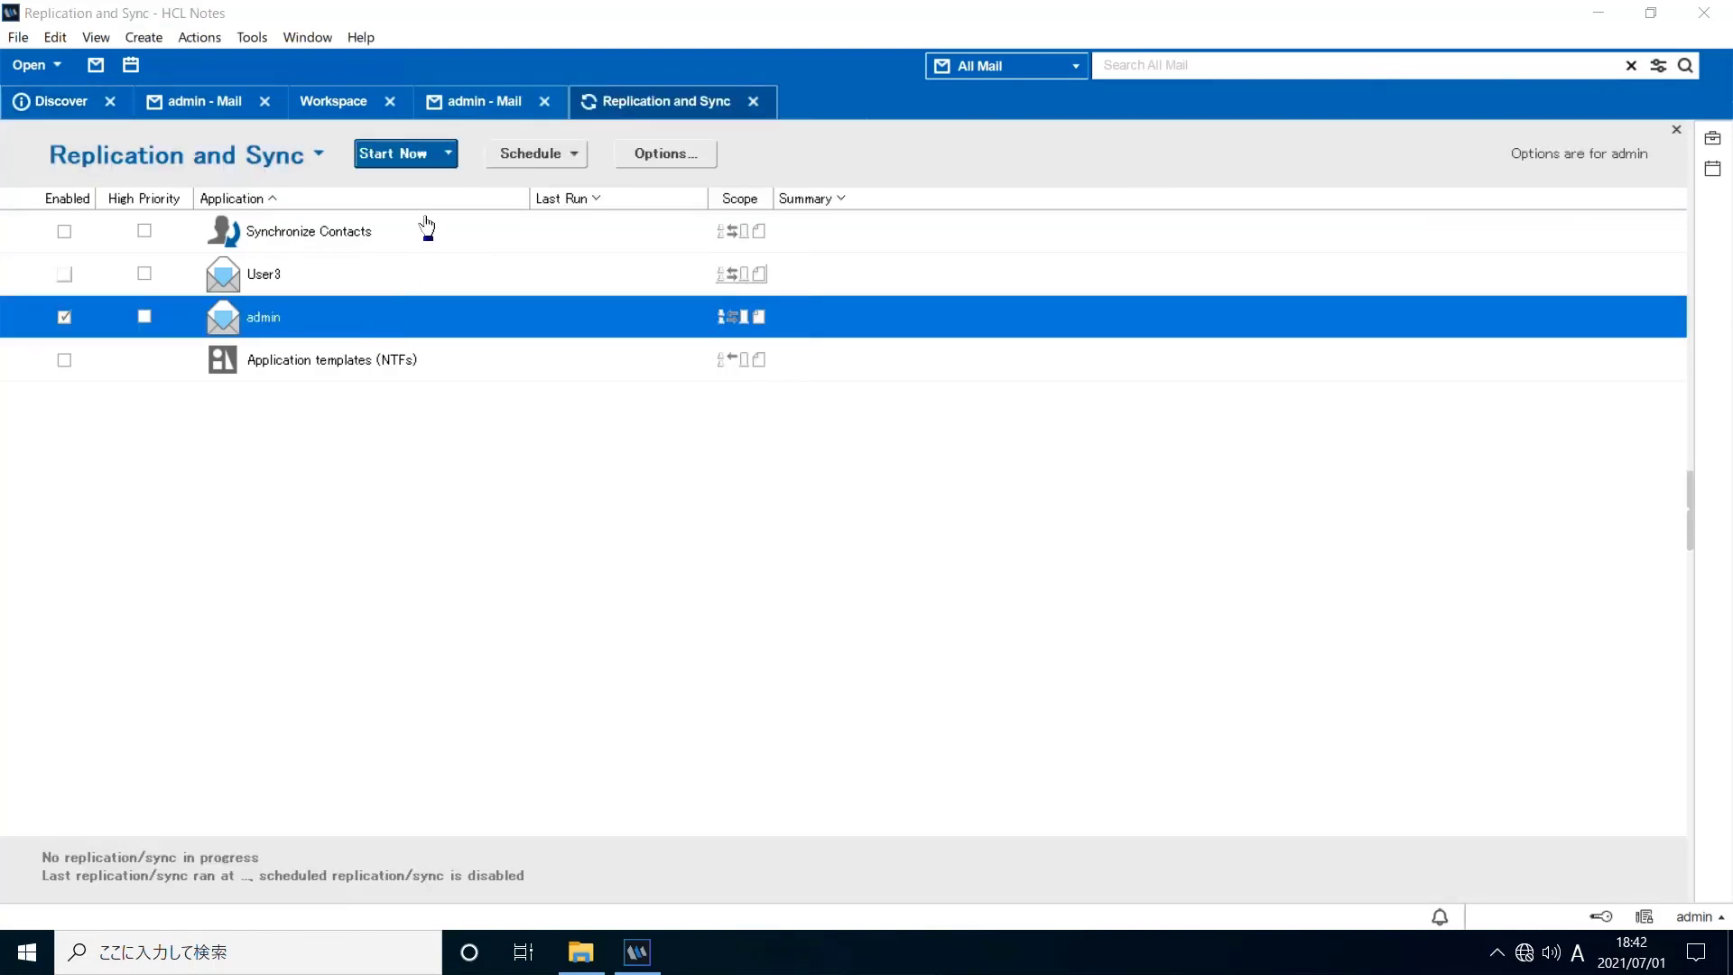
Replicate the admin mail now and find the CurrentSpeedInMbps entry in console.log
click(402, 159)
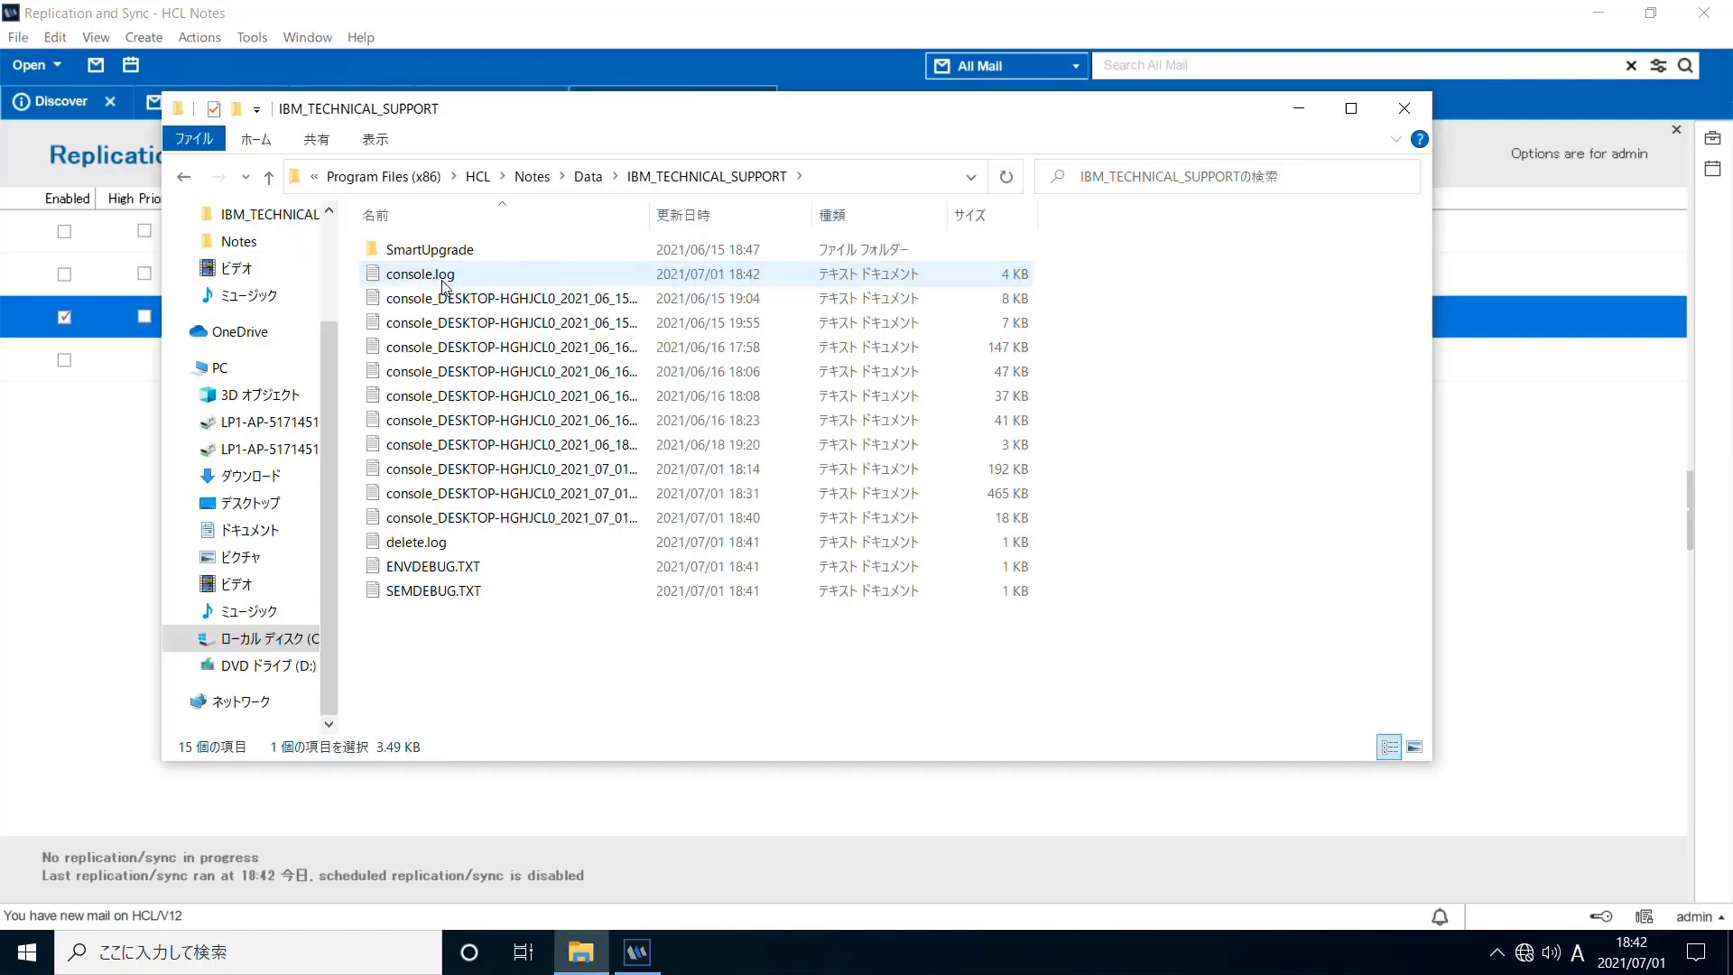
key(alt+Tab)
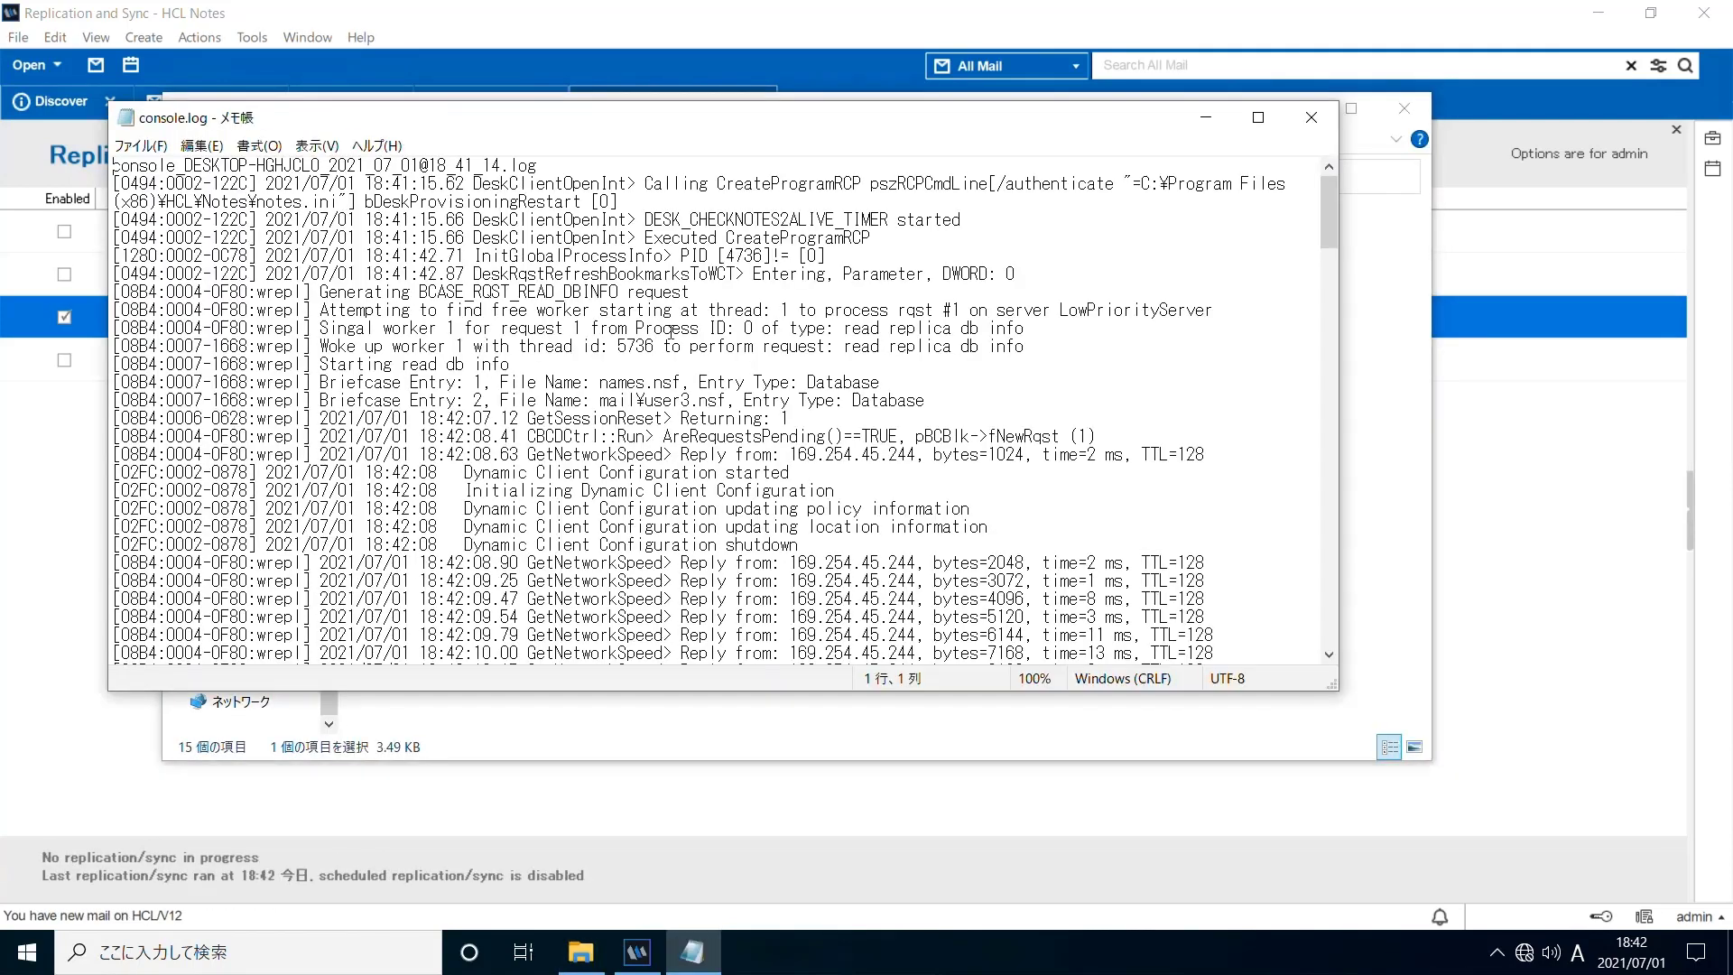
key(ctrl+f)
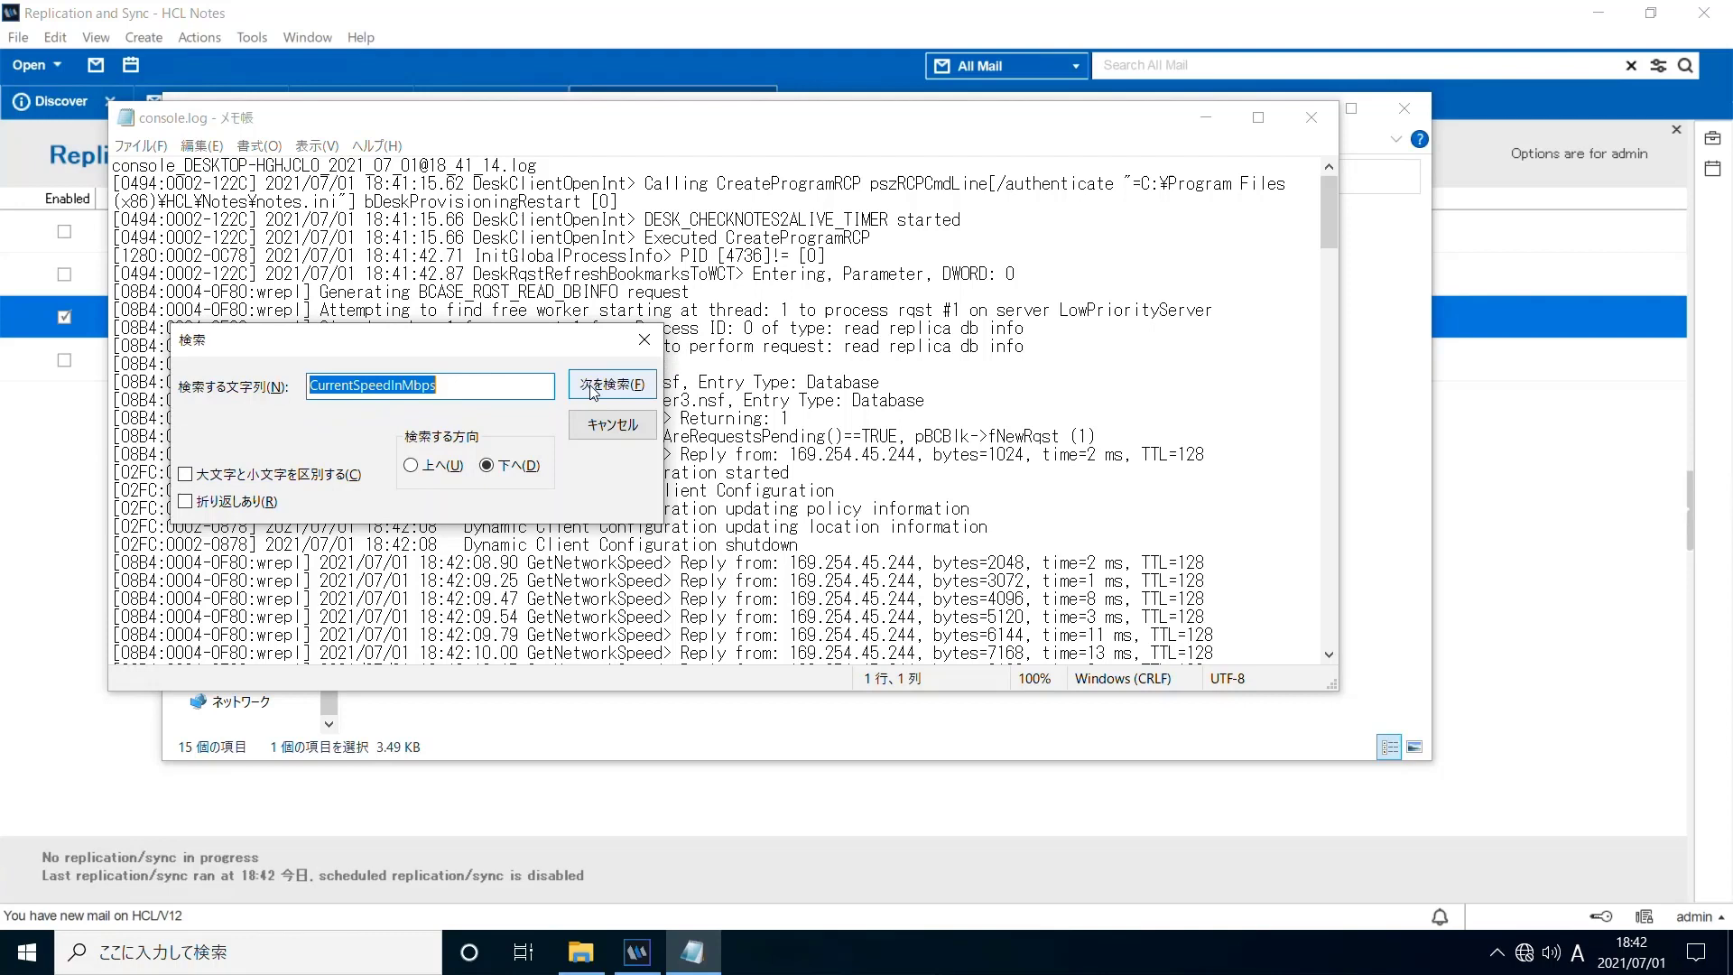
click(592, 388)
click(645, 426)
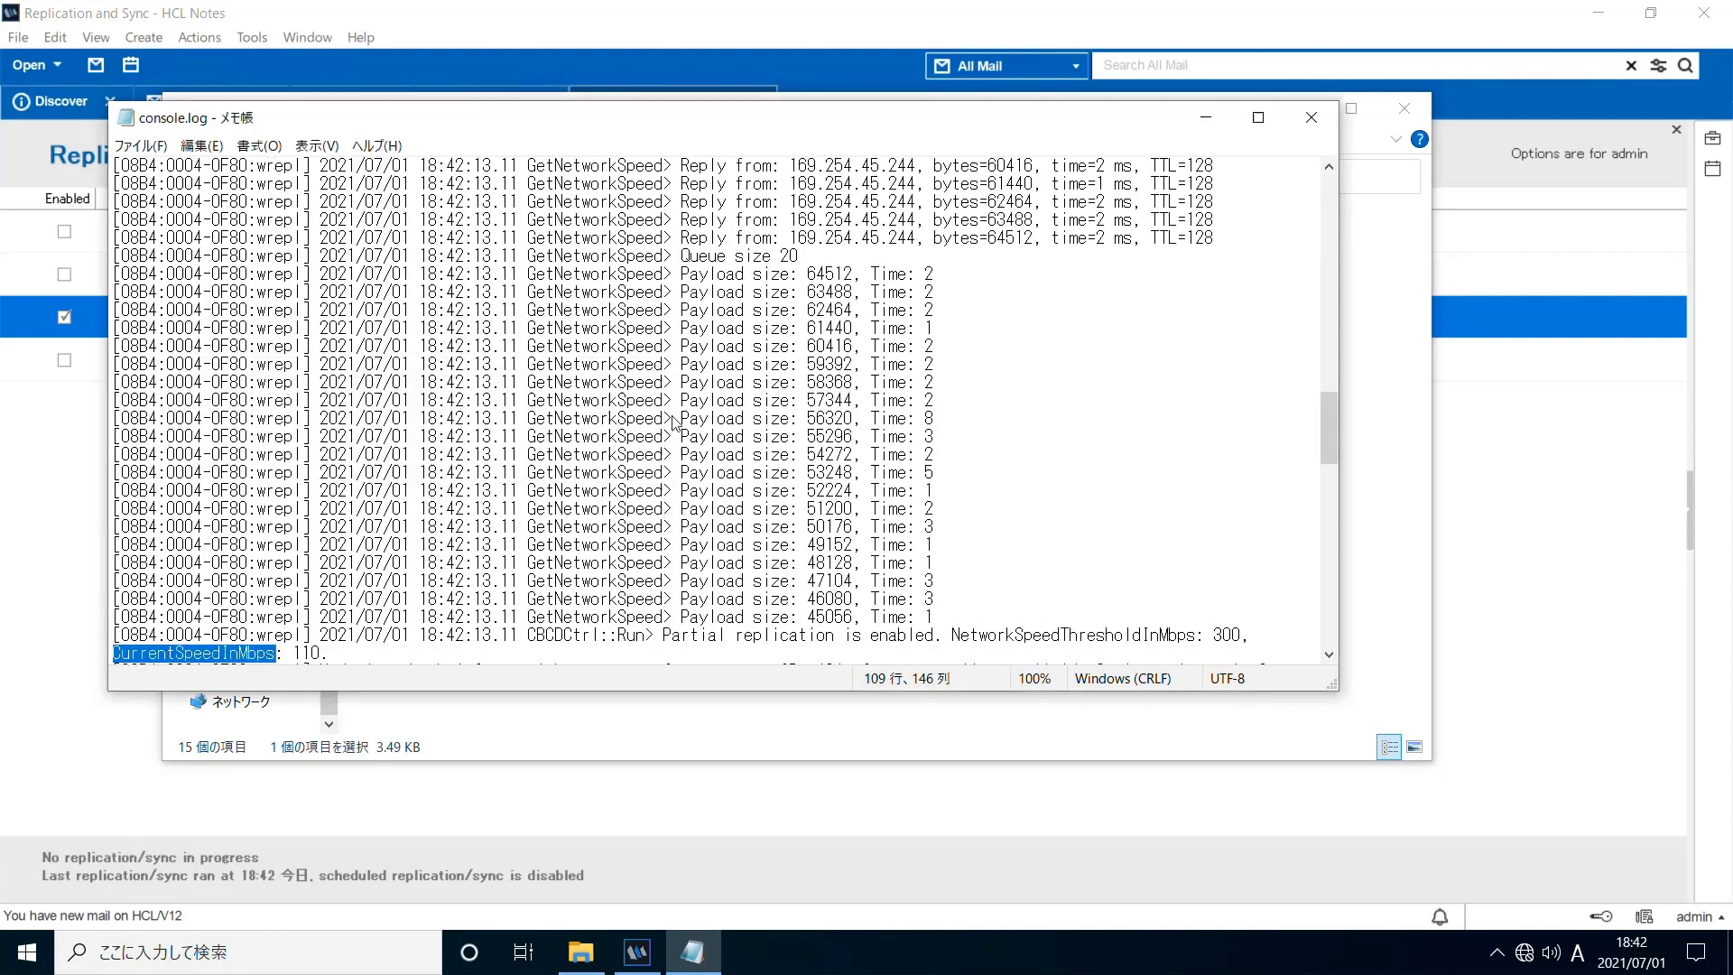
scroll(677, 424, down, 3)
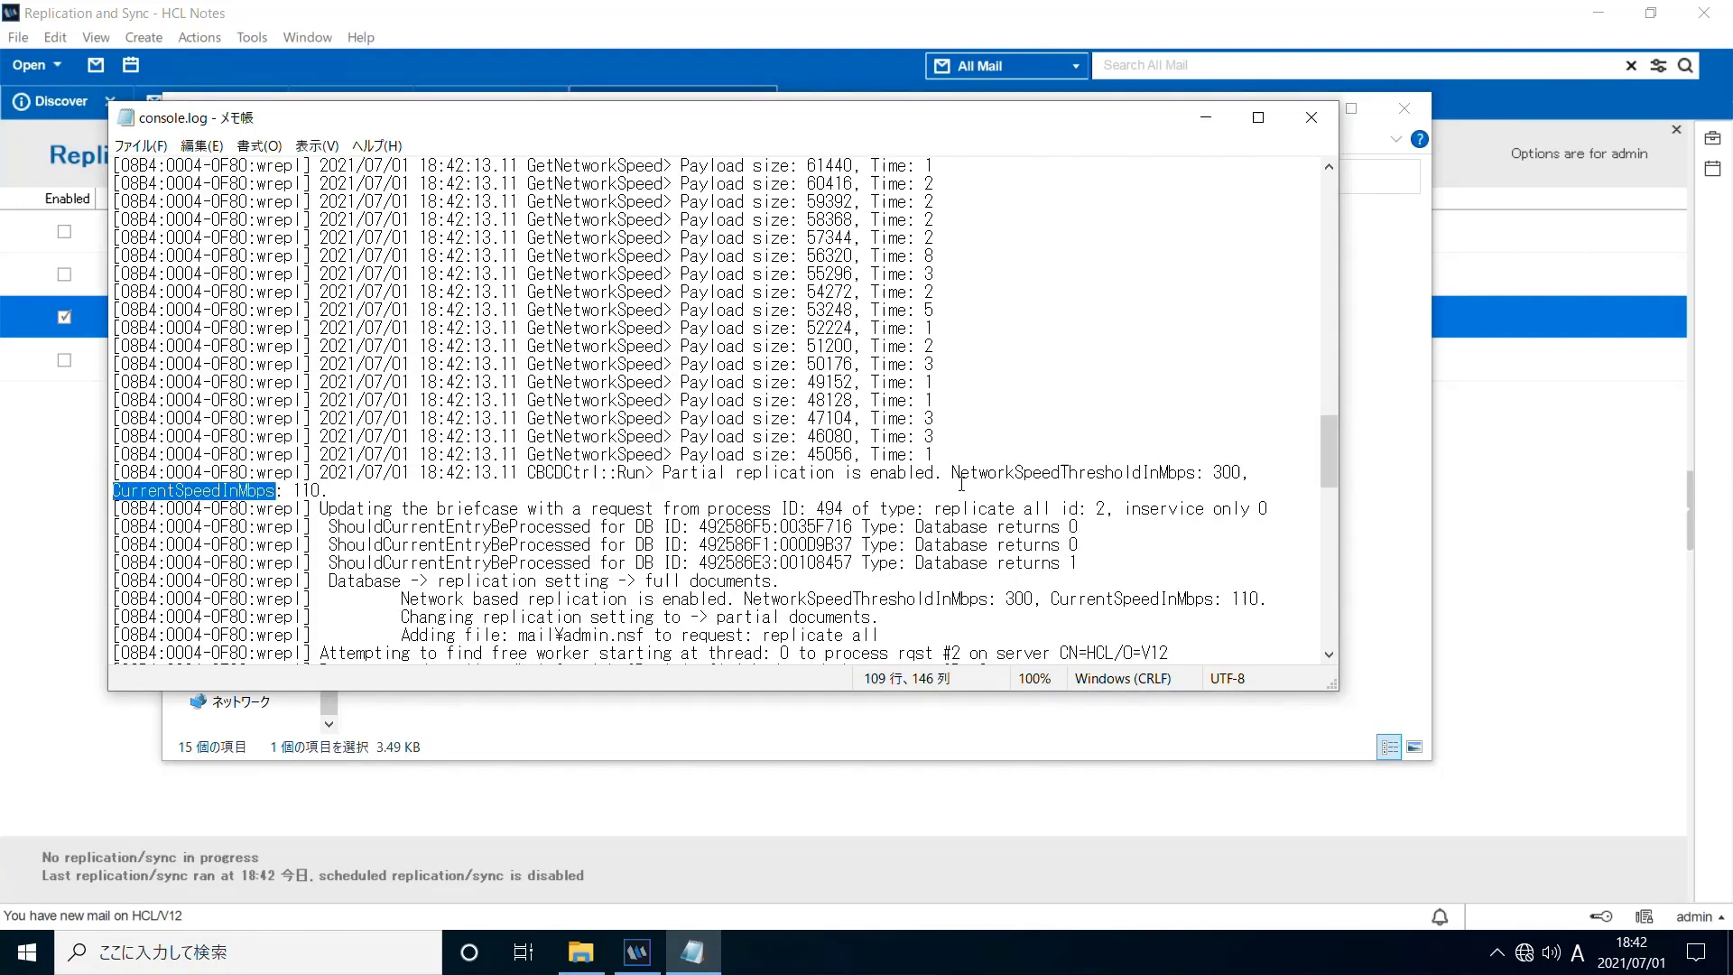
Highlight the partial-replication lines for threshold 300 and current speed 110, then close the log
click(954, 473)
key(shift+Home)
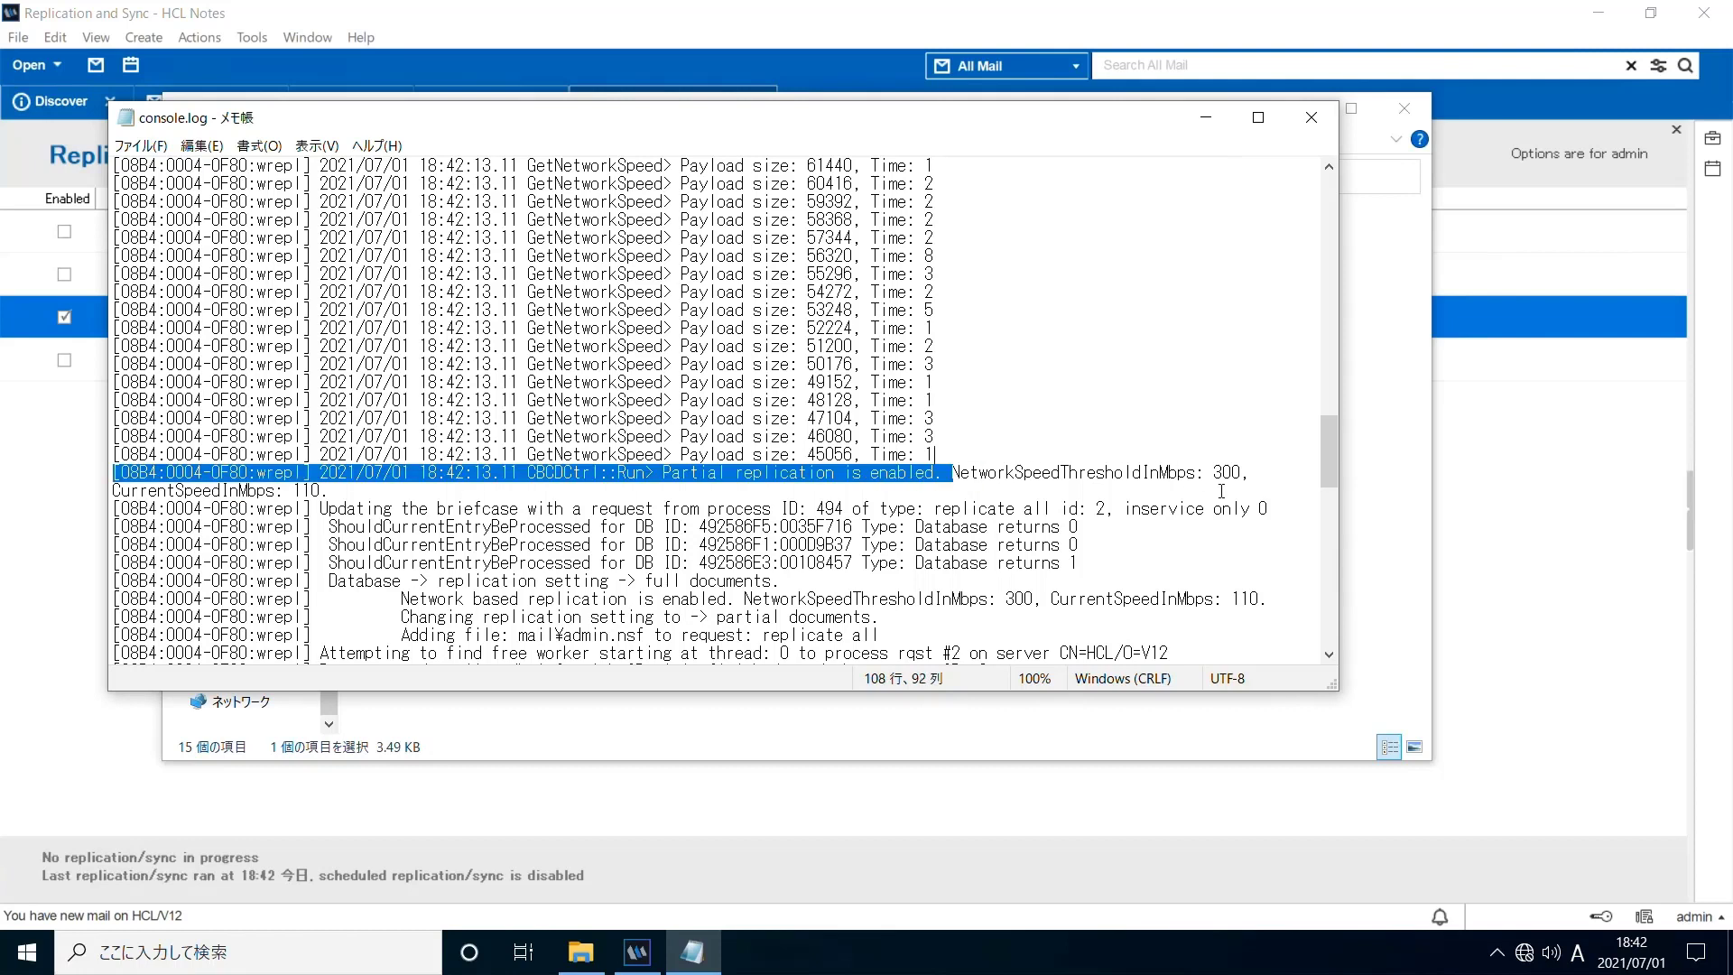
shift+click(1262, 487)
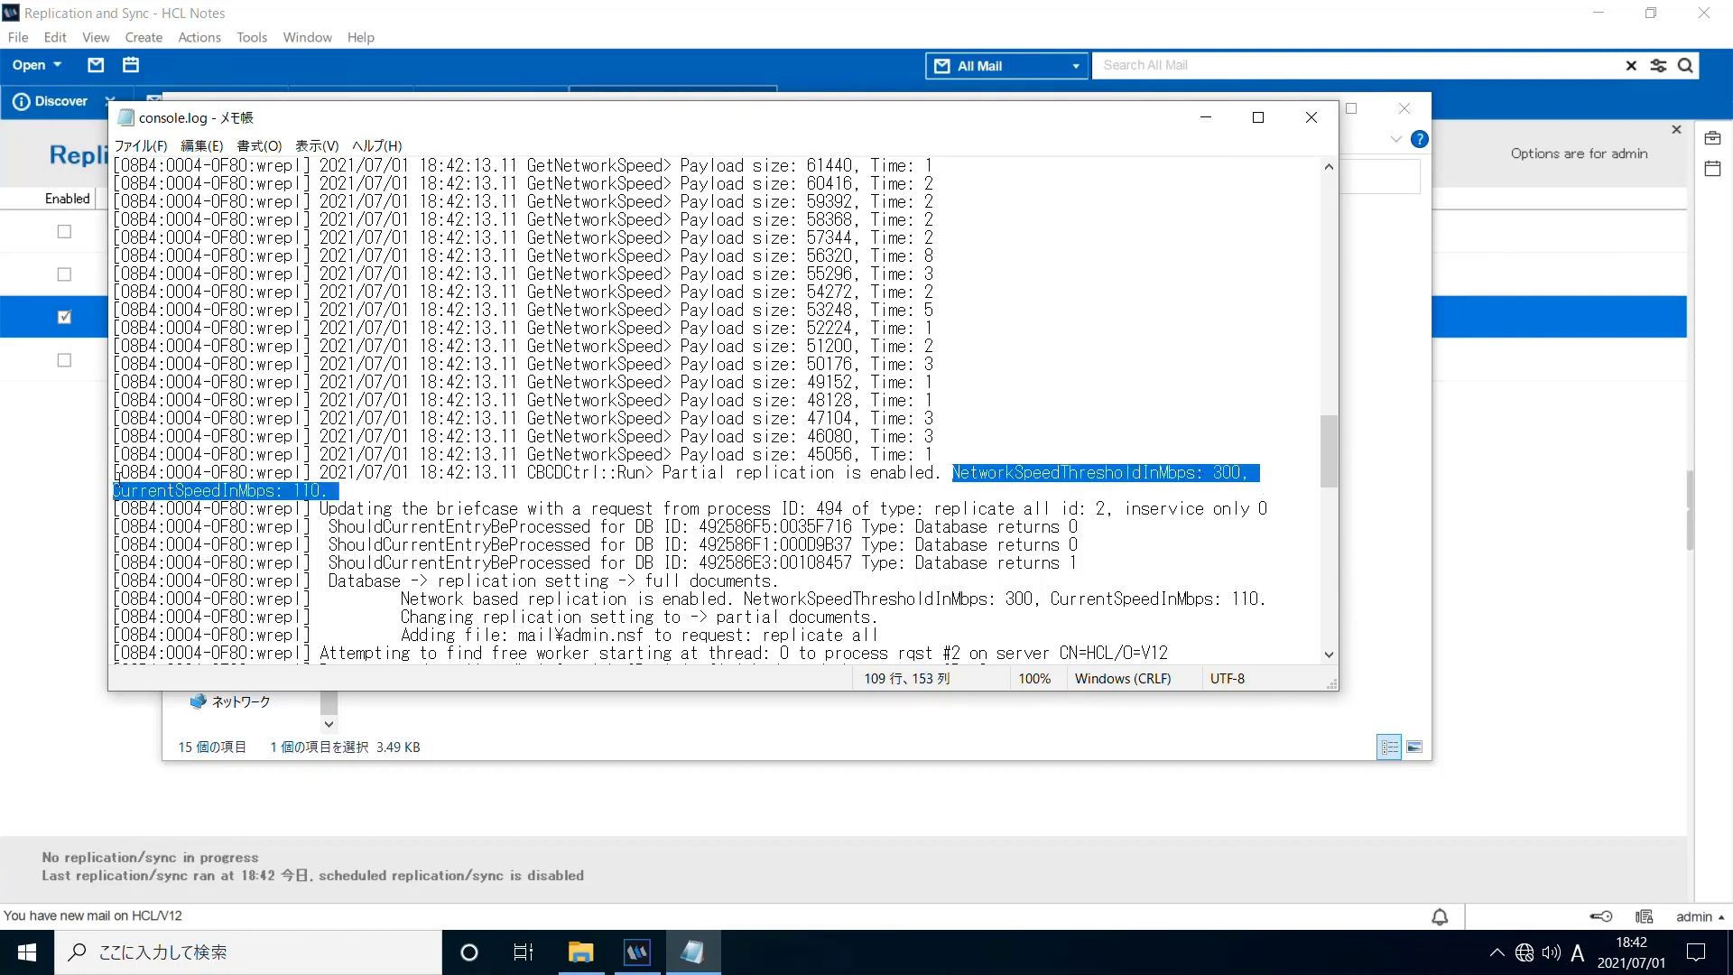
key(Right)
key(Left)
key(Left)
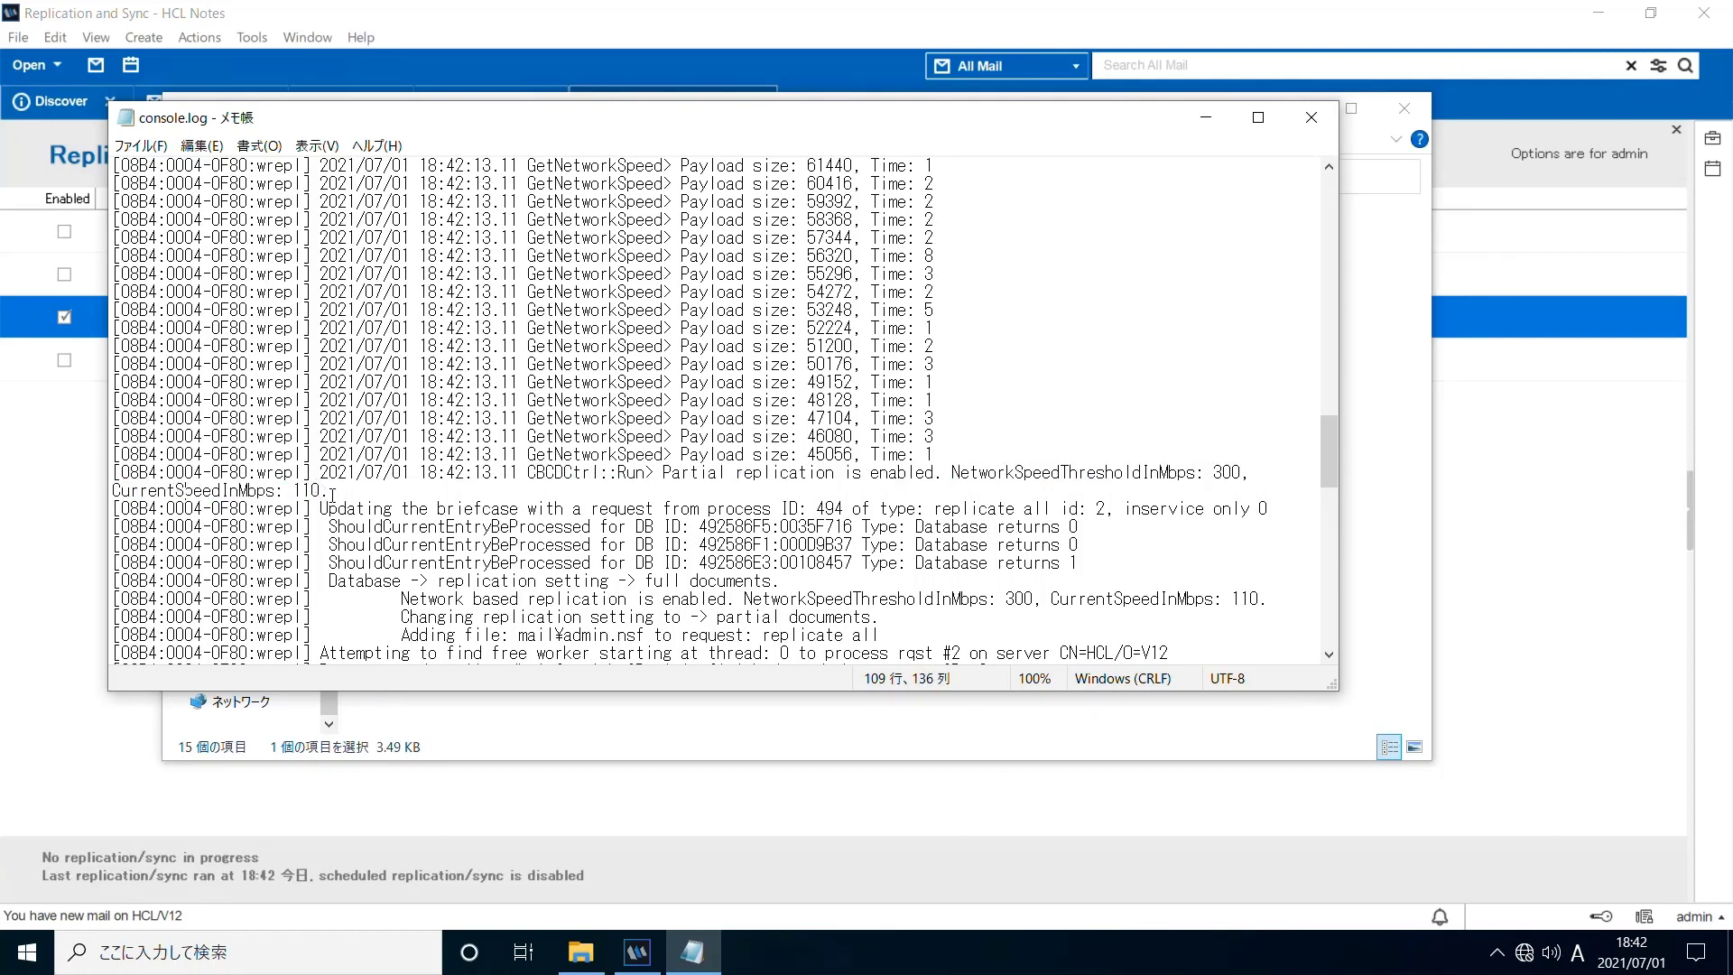
scroll(499, 469, down, 2)
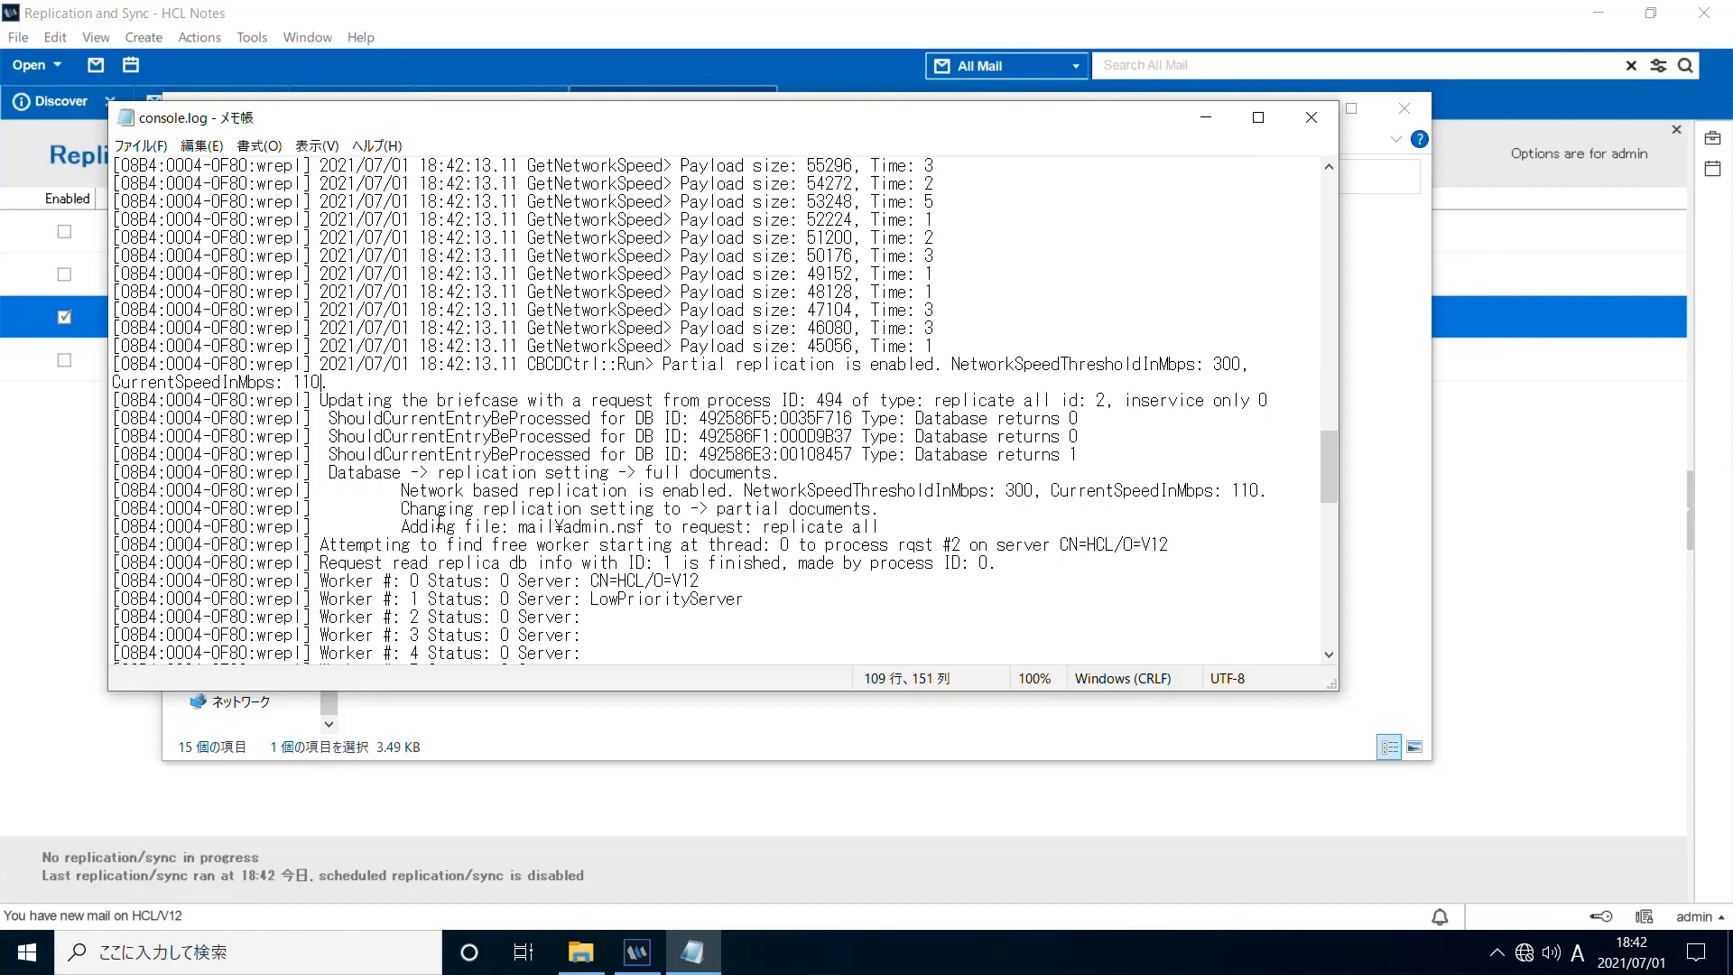
drag(402, 510, 911, 522)
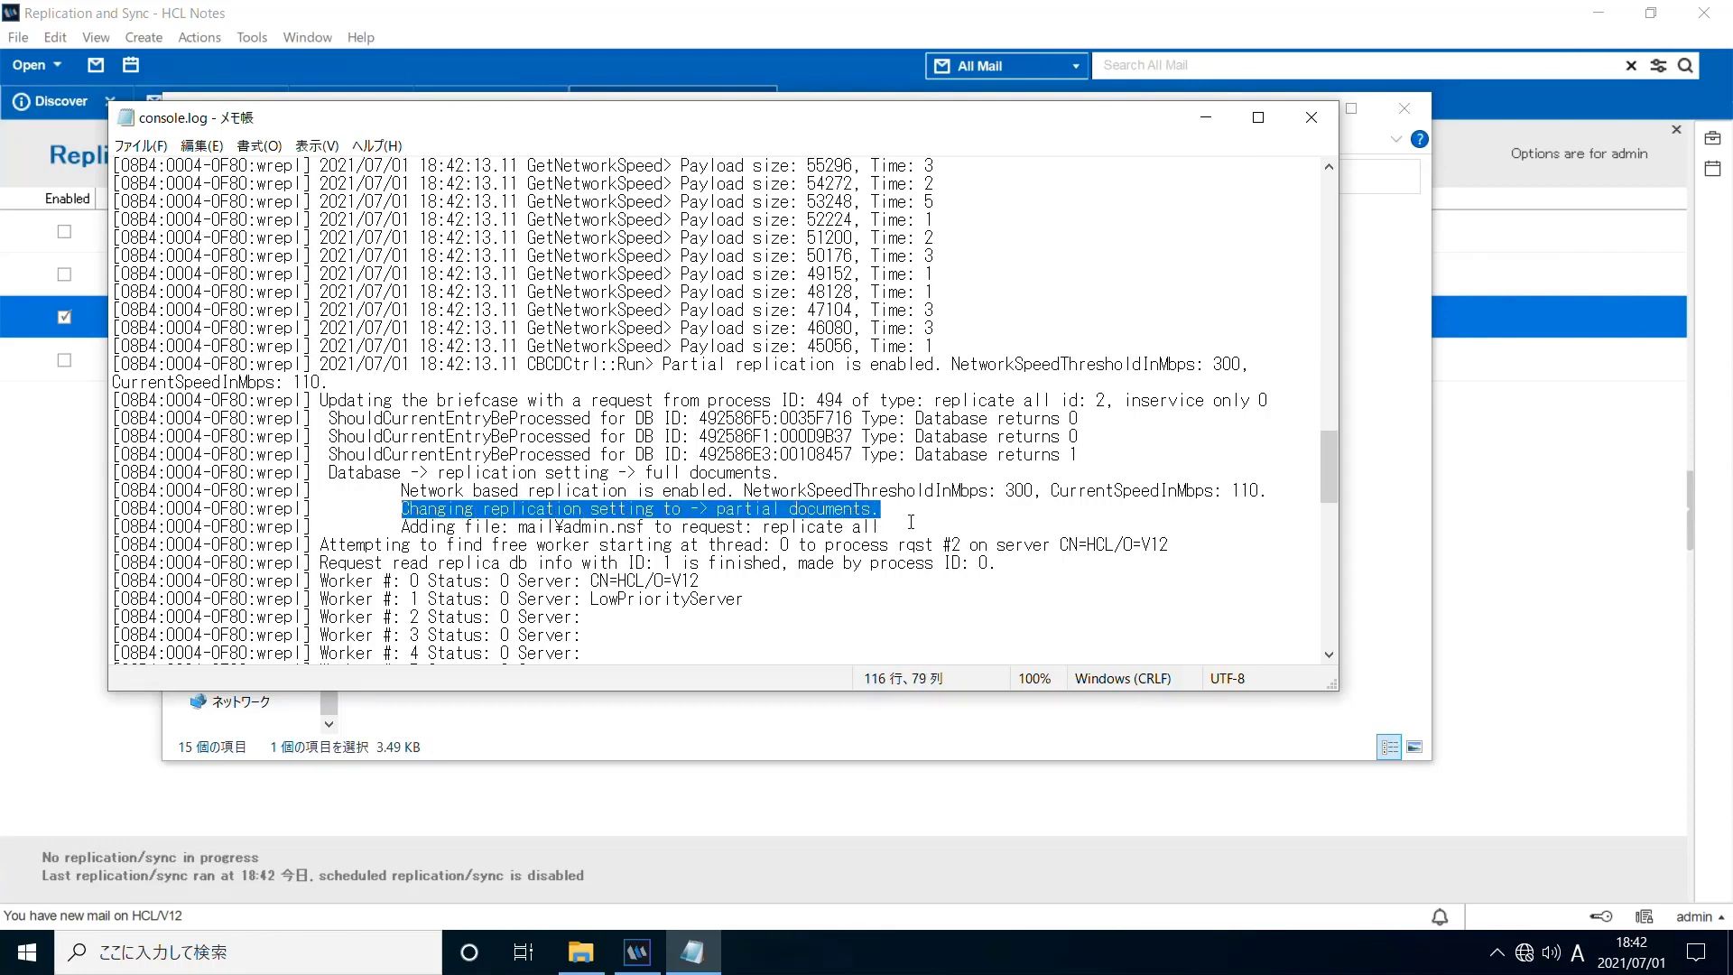
click(911, 522)
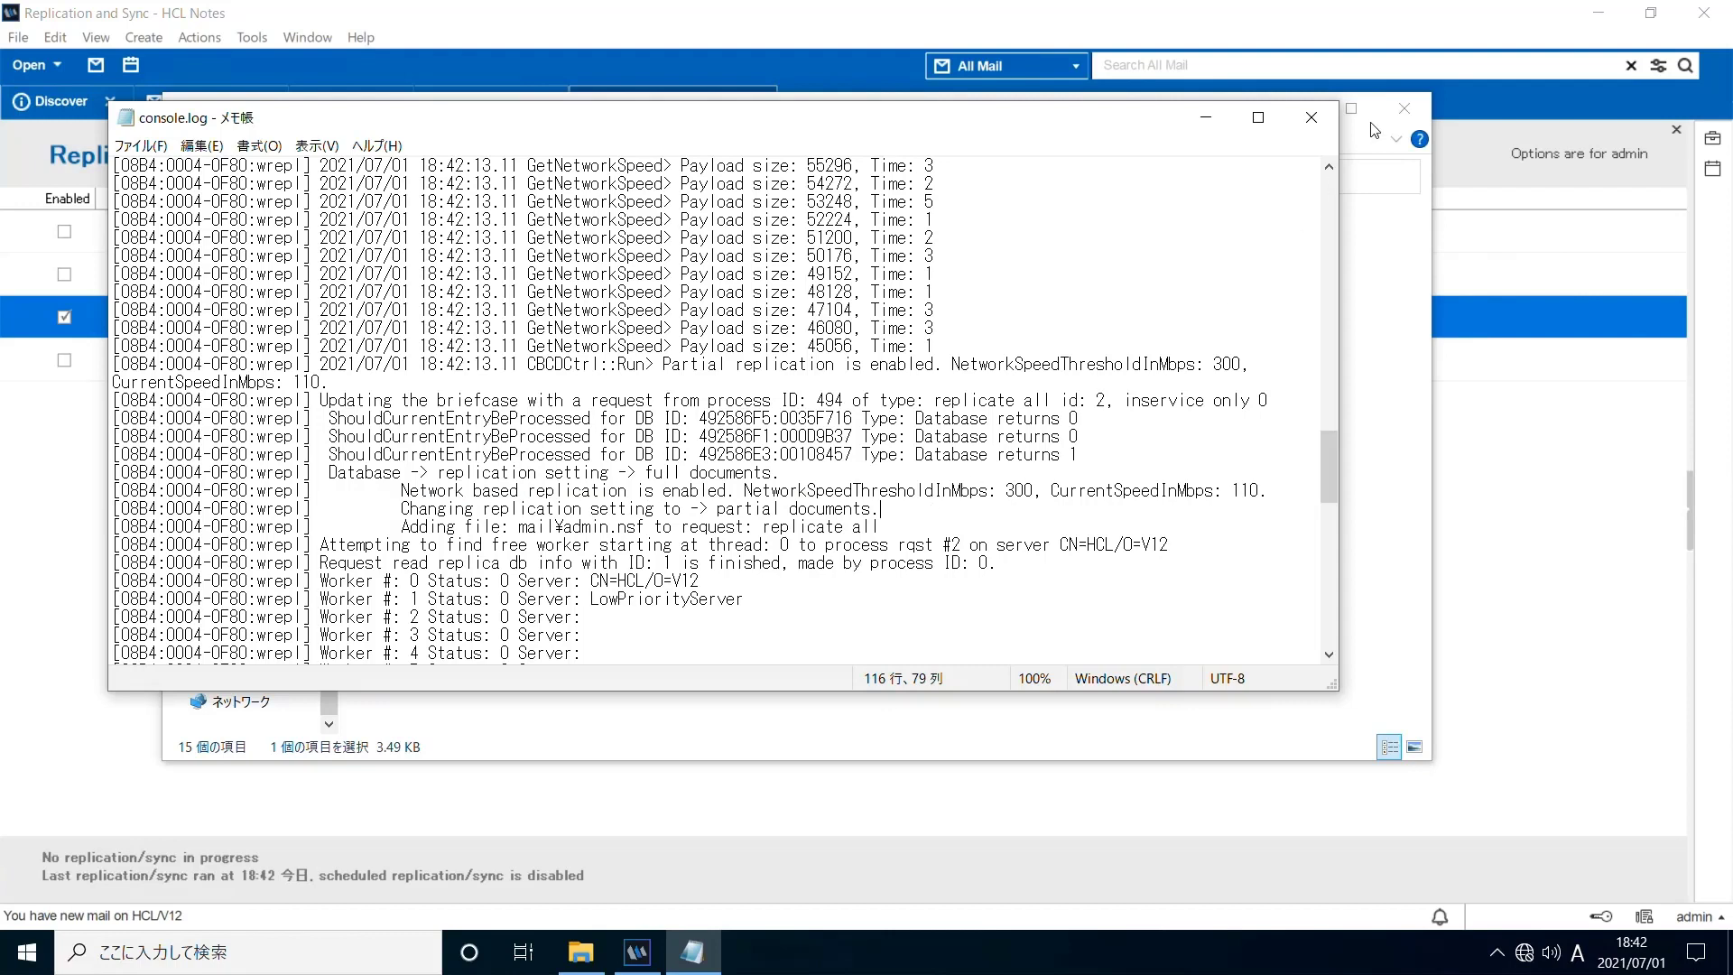
click(1311, 117)
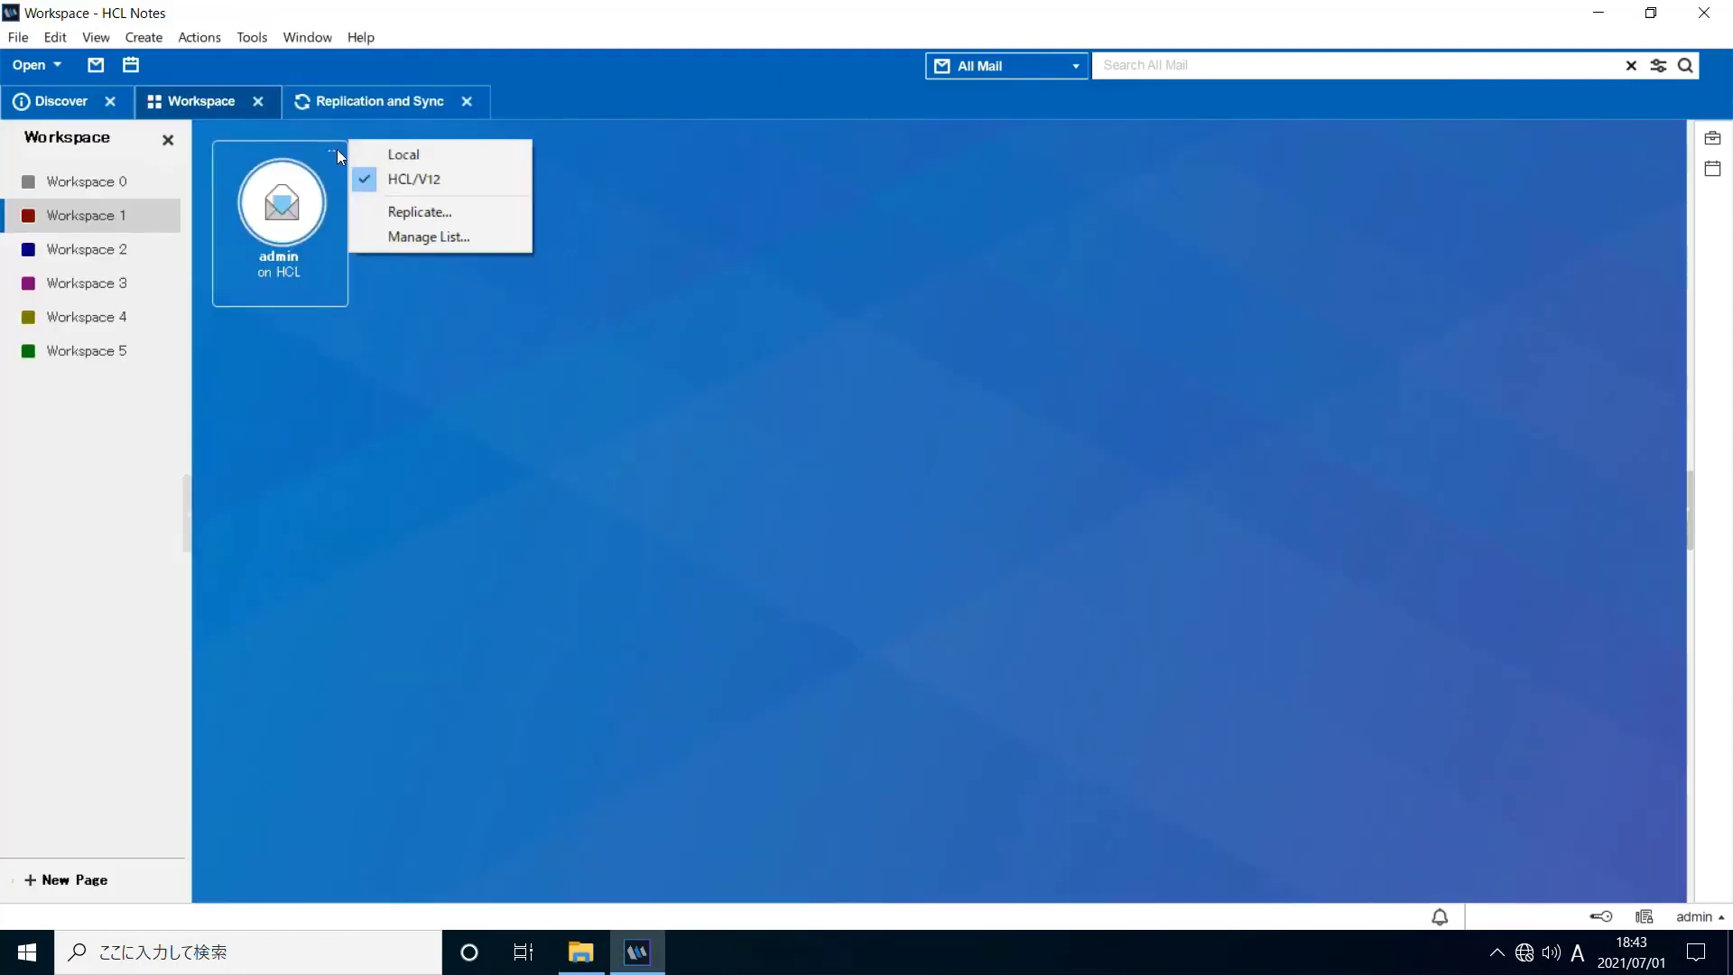
Open the local admin mail replica and preview the second message showing its attachment
click(403, 155)
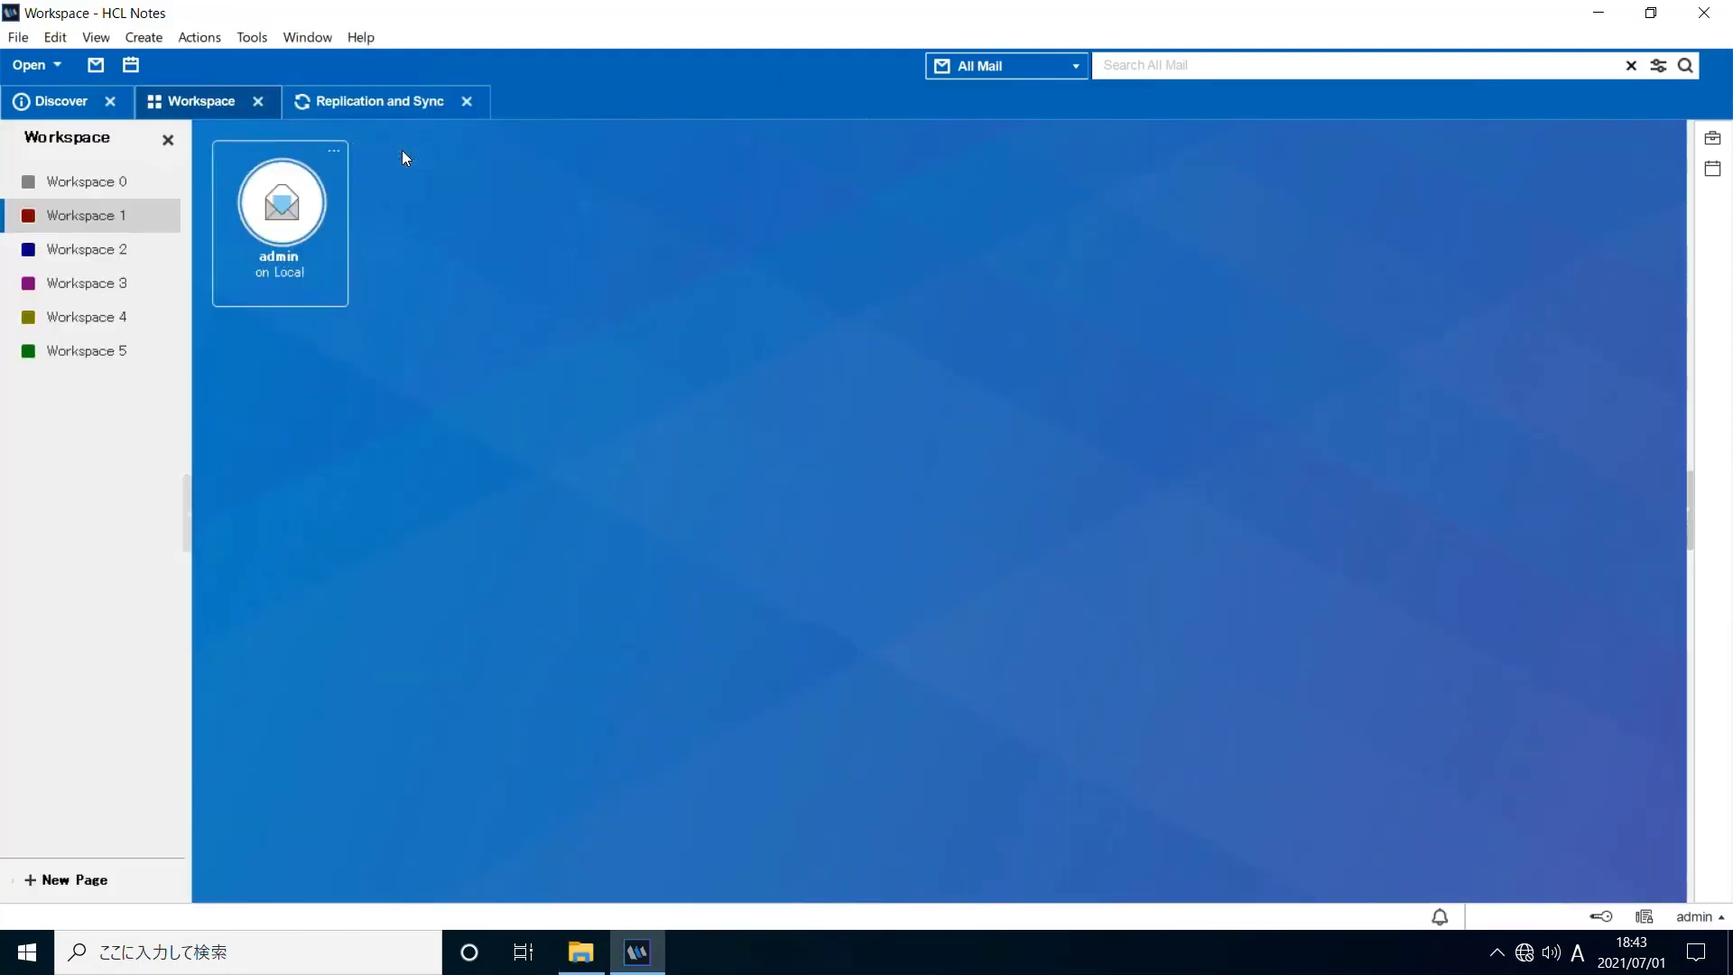
double_click(305, 239)
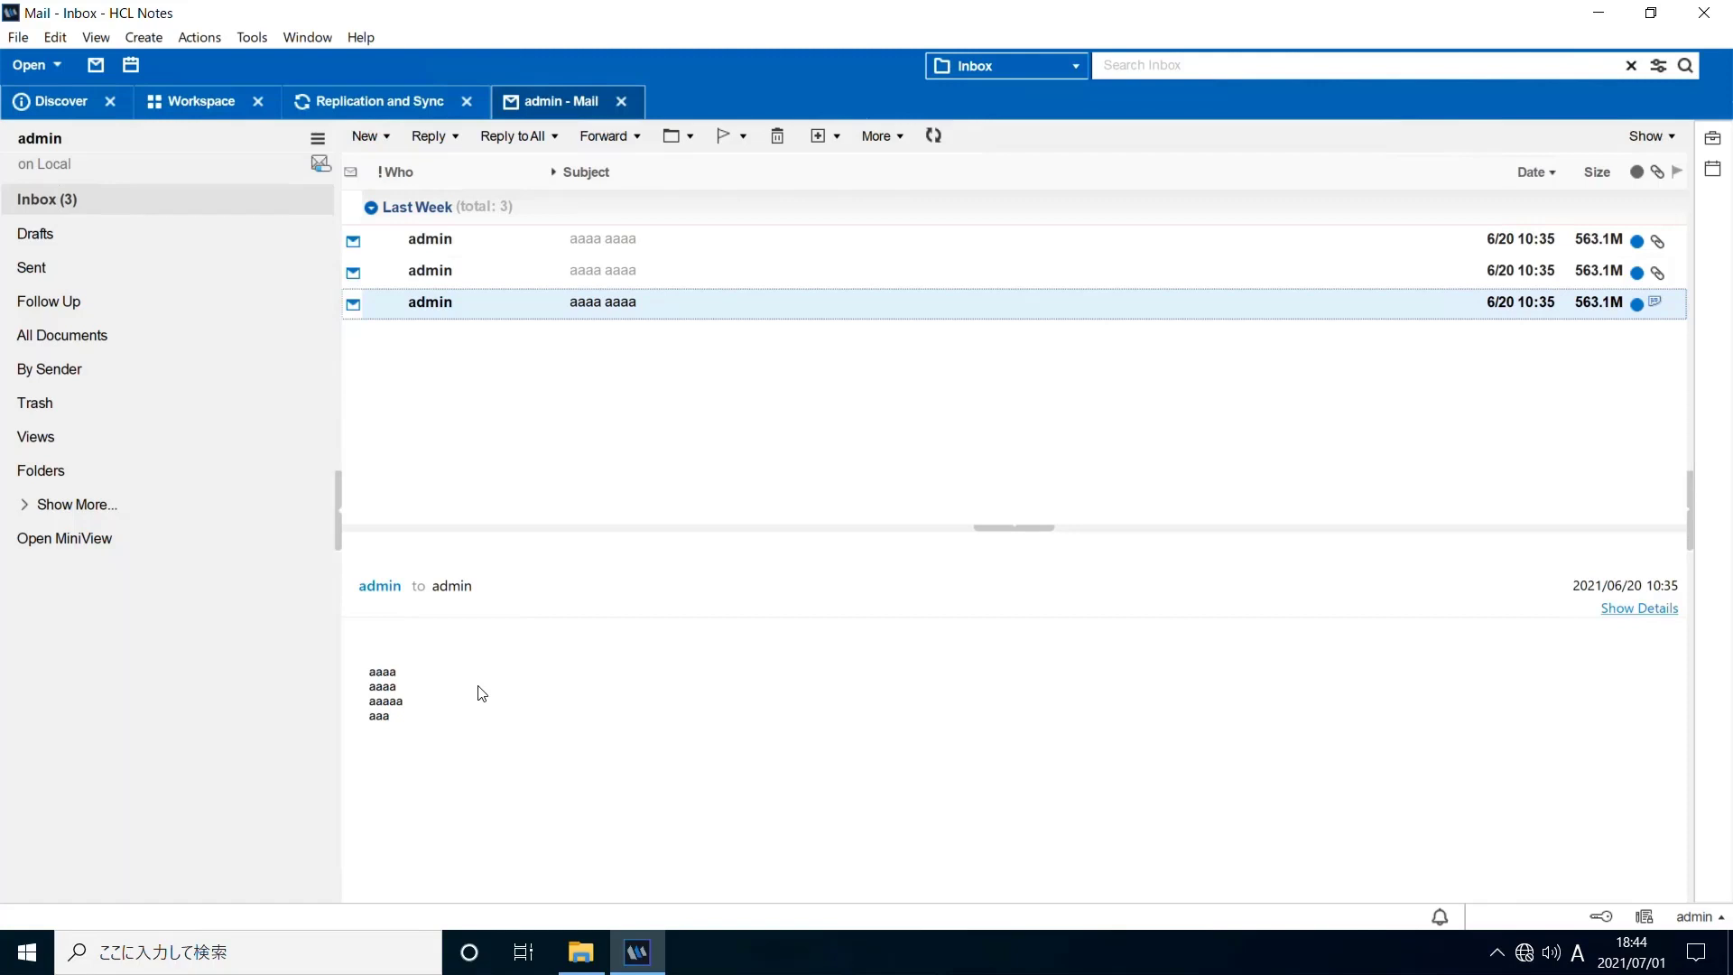
key(Up)
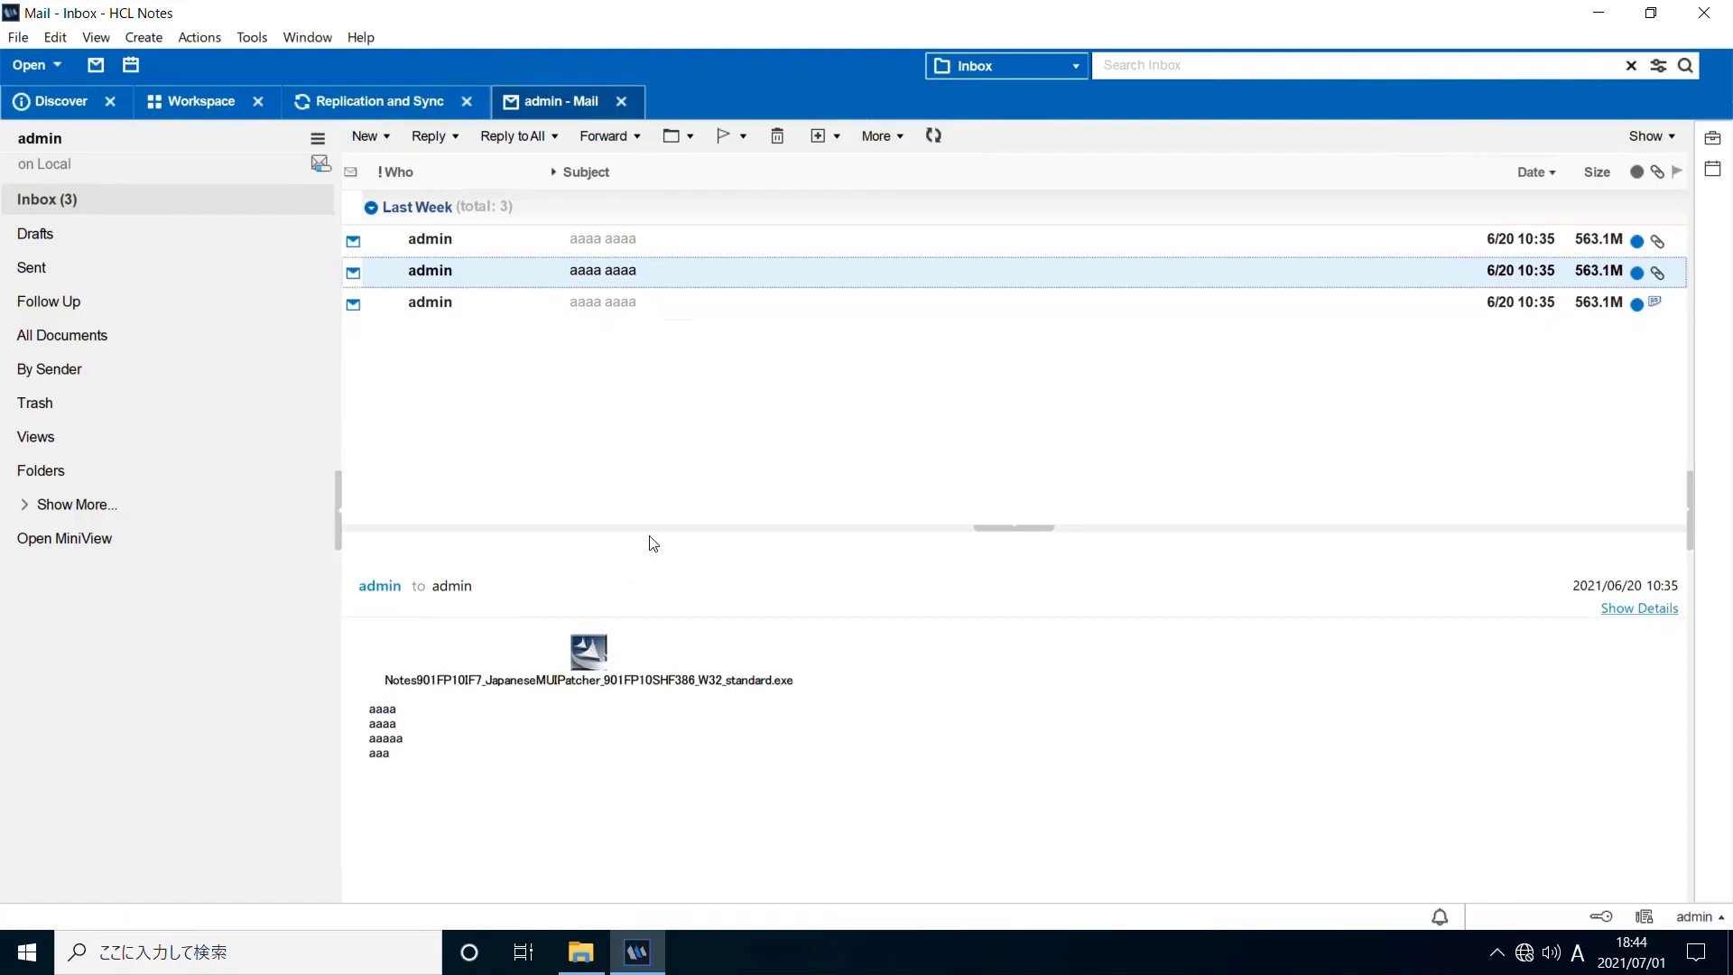
Change NetworkSpeedInMbps from 300 to 3 in notes.ini, save, and close it
key(Down)
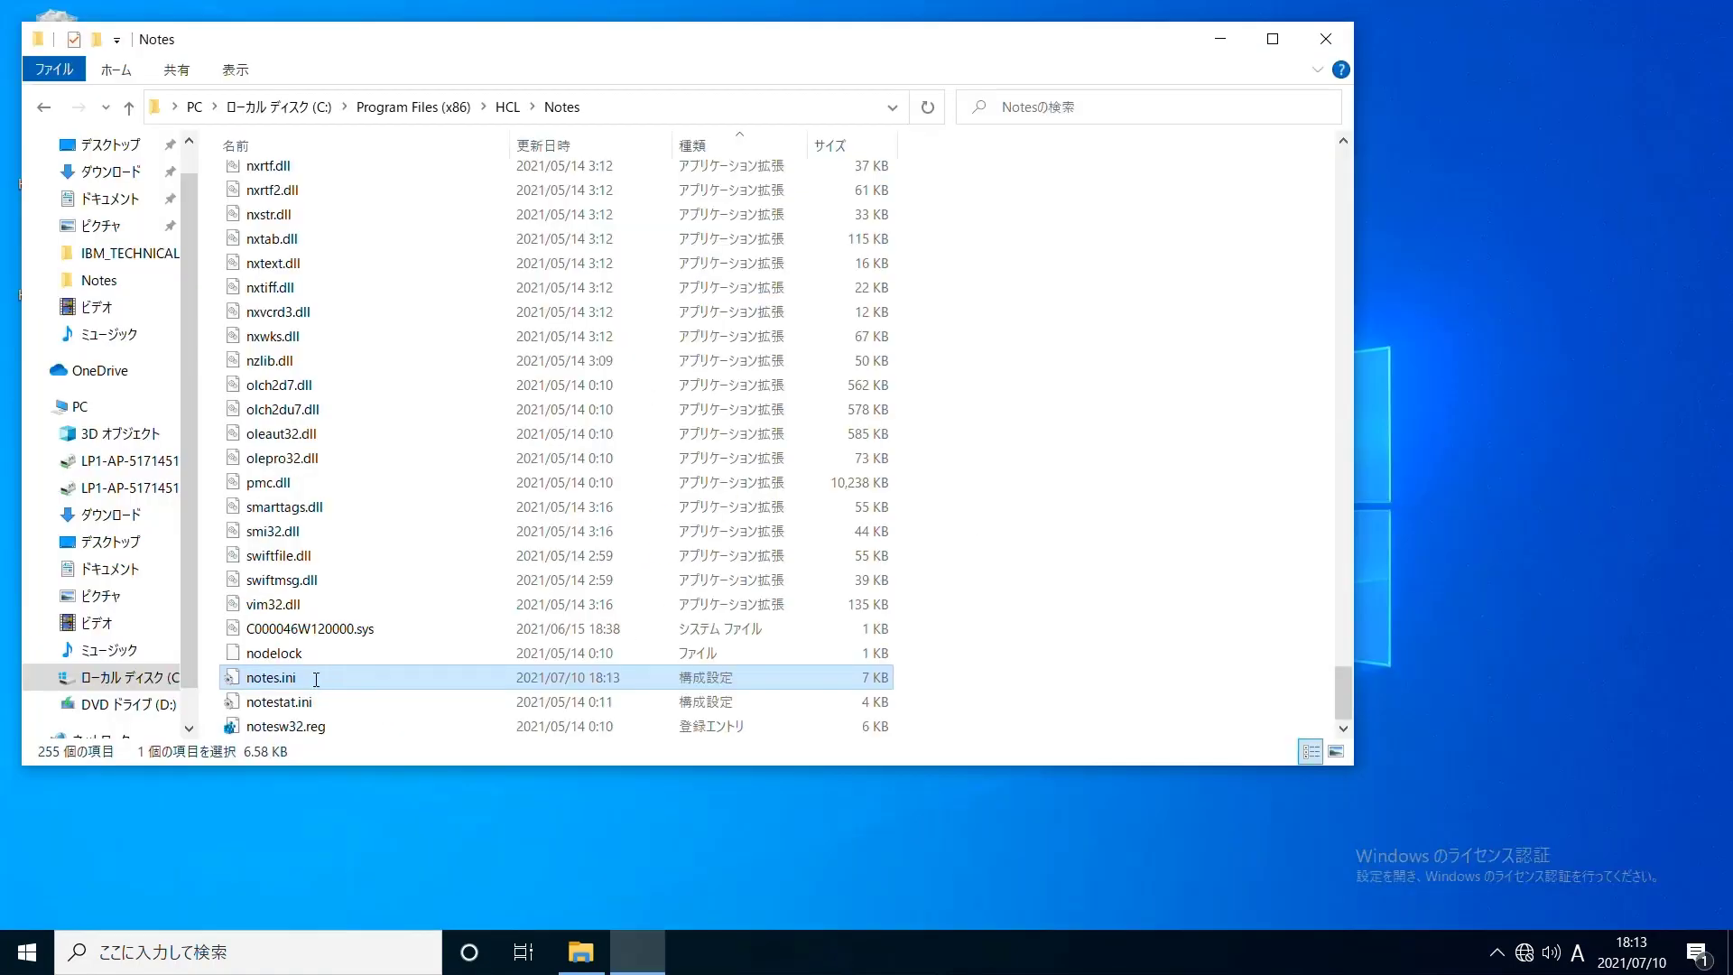
key(Return)
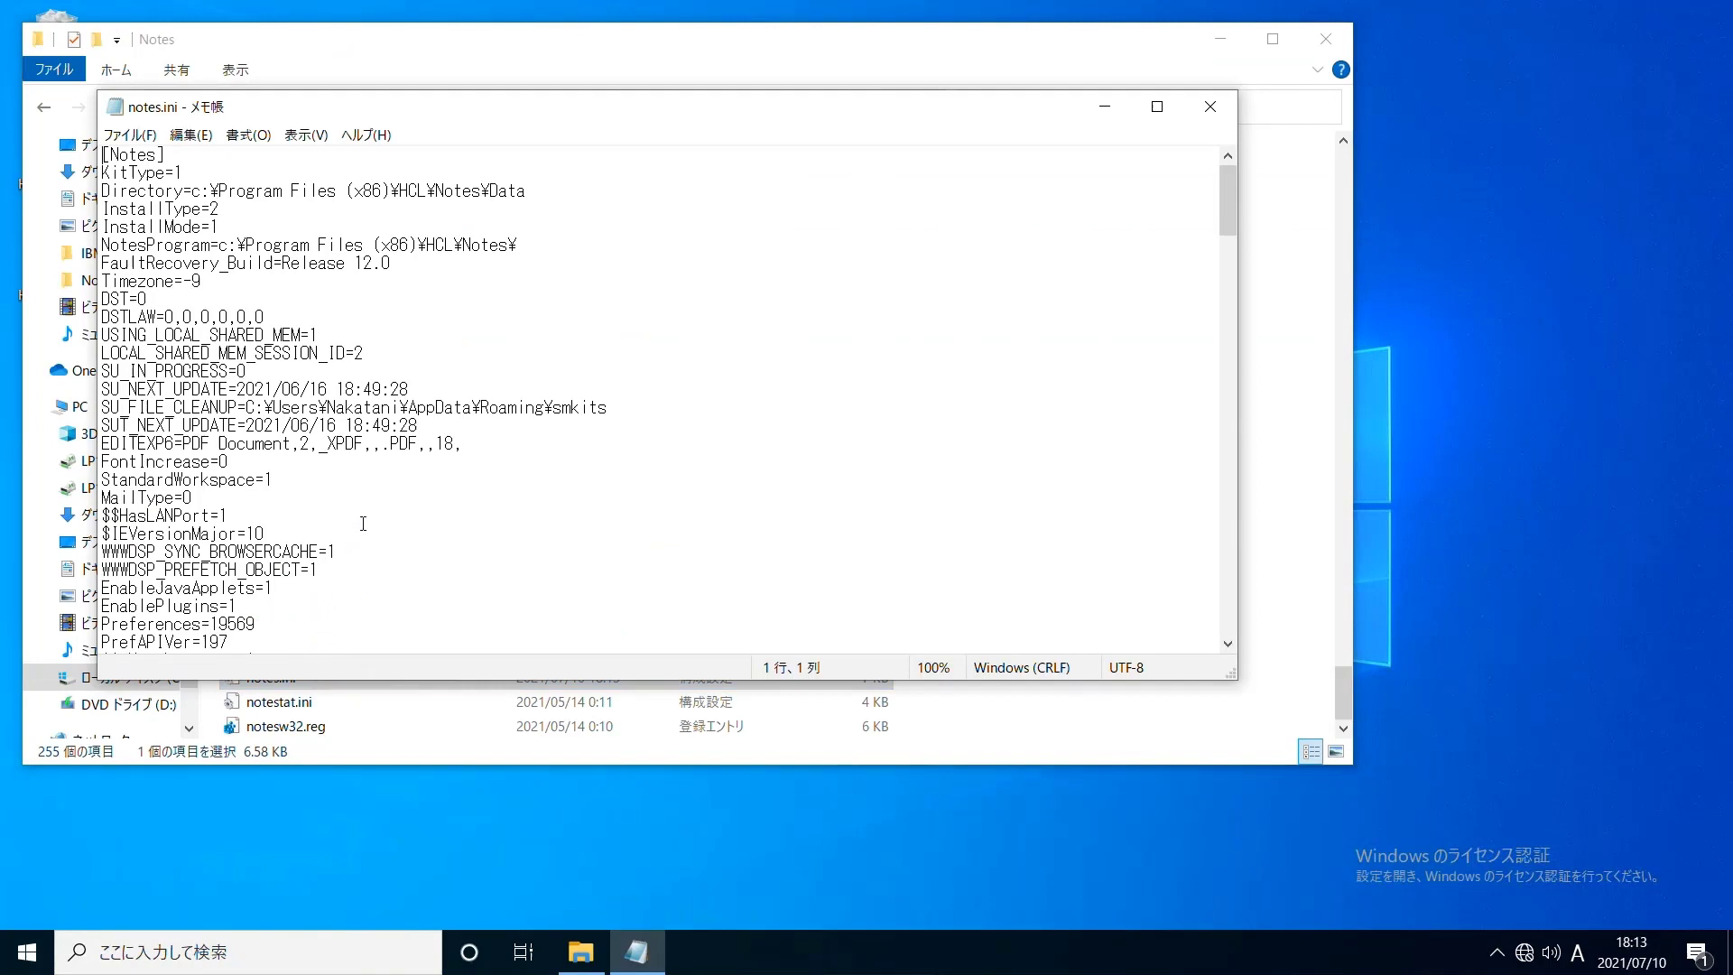
key(ctrl+End)
click(339, 611)
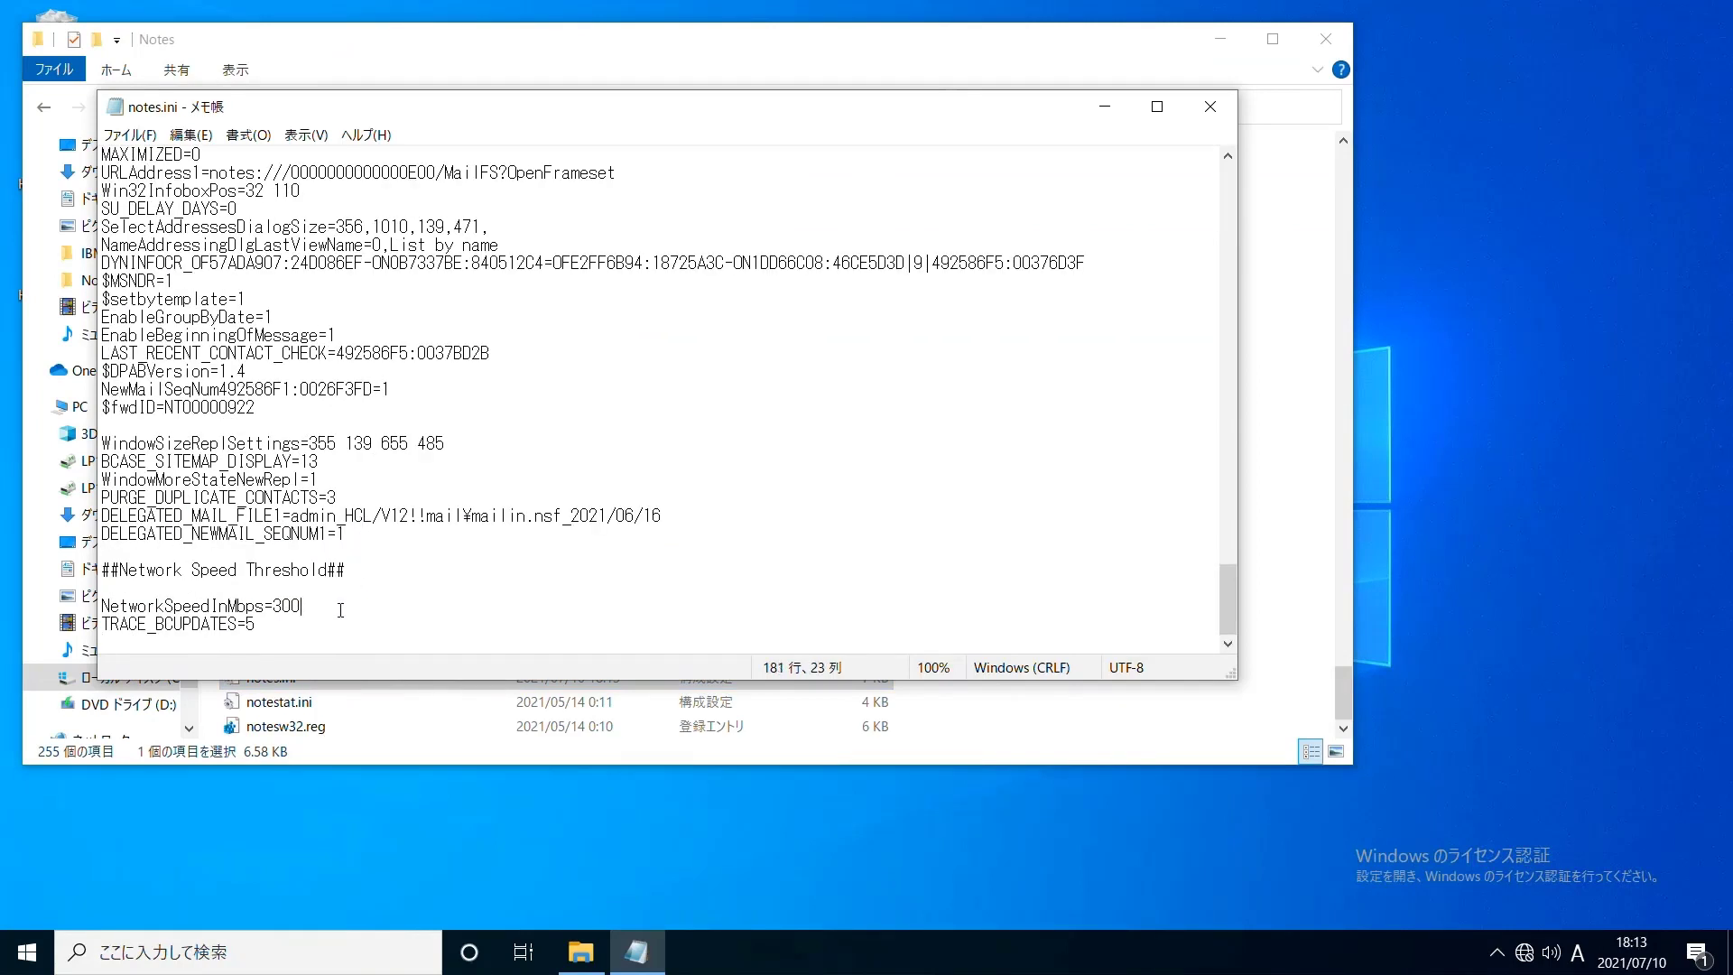
key(BackSpace)
key(BackSpace)
key(ctrl+s)
key(alt+F4)
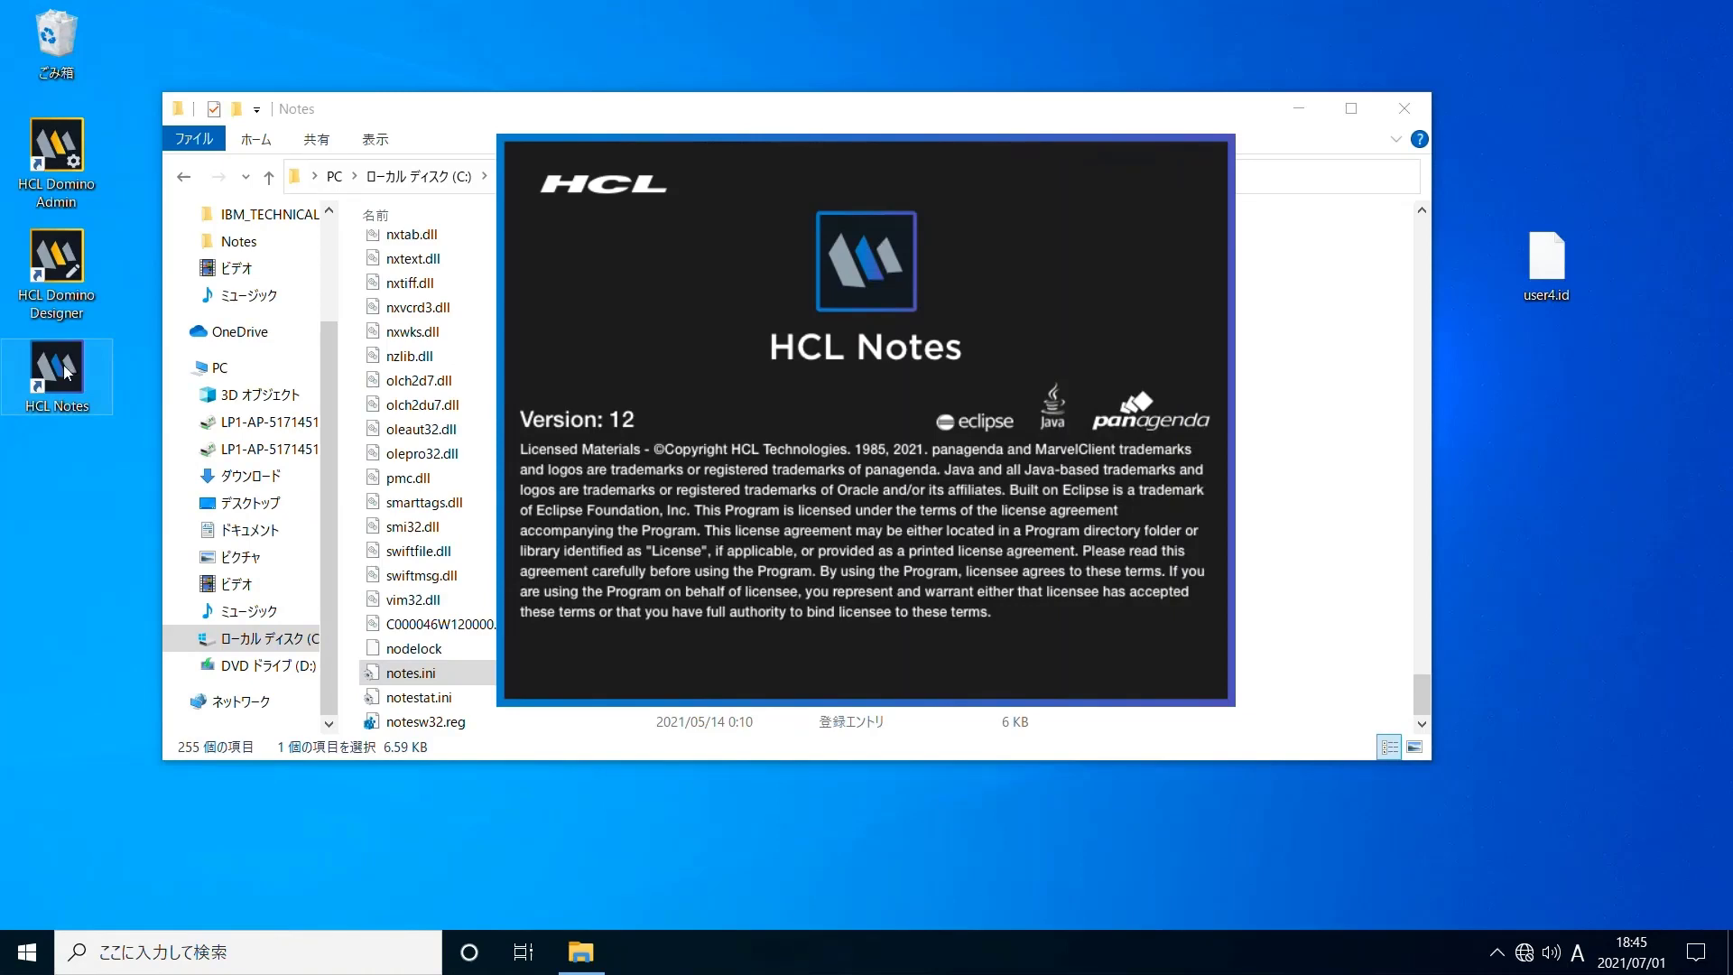
Log in with the password and open the admin mail Inbox from the Local replica
text(password)
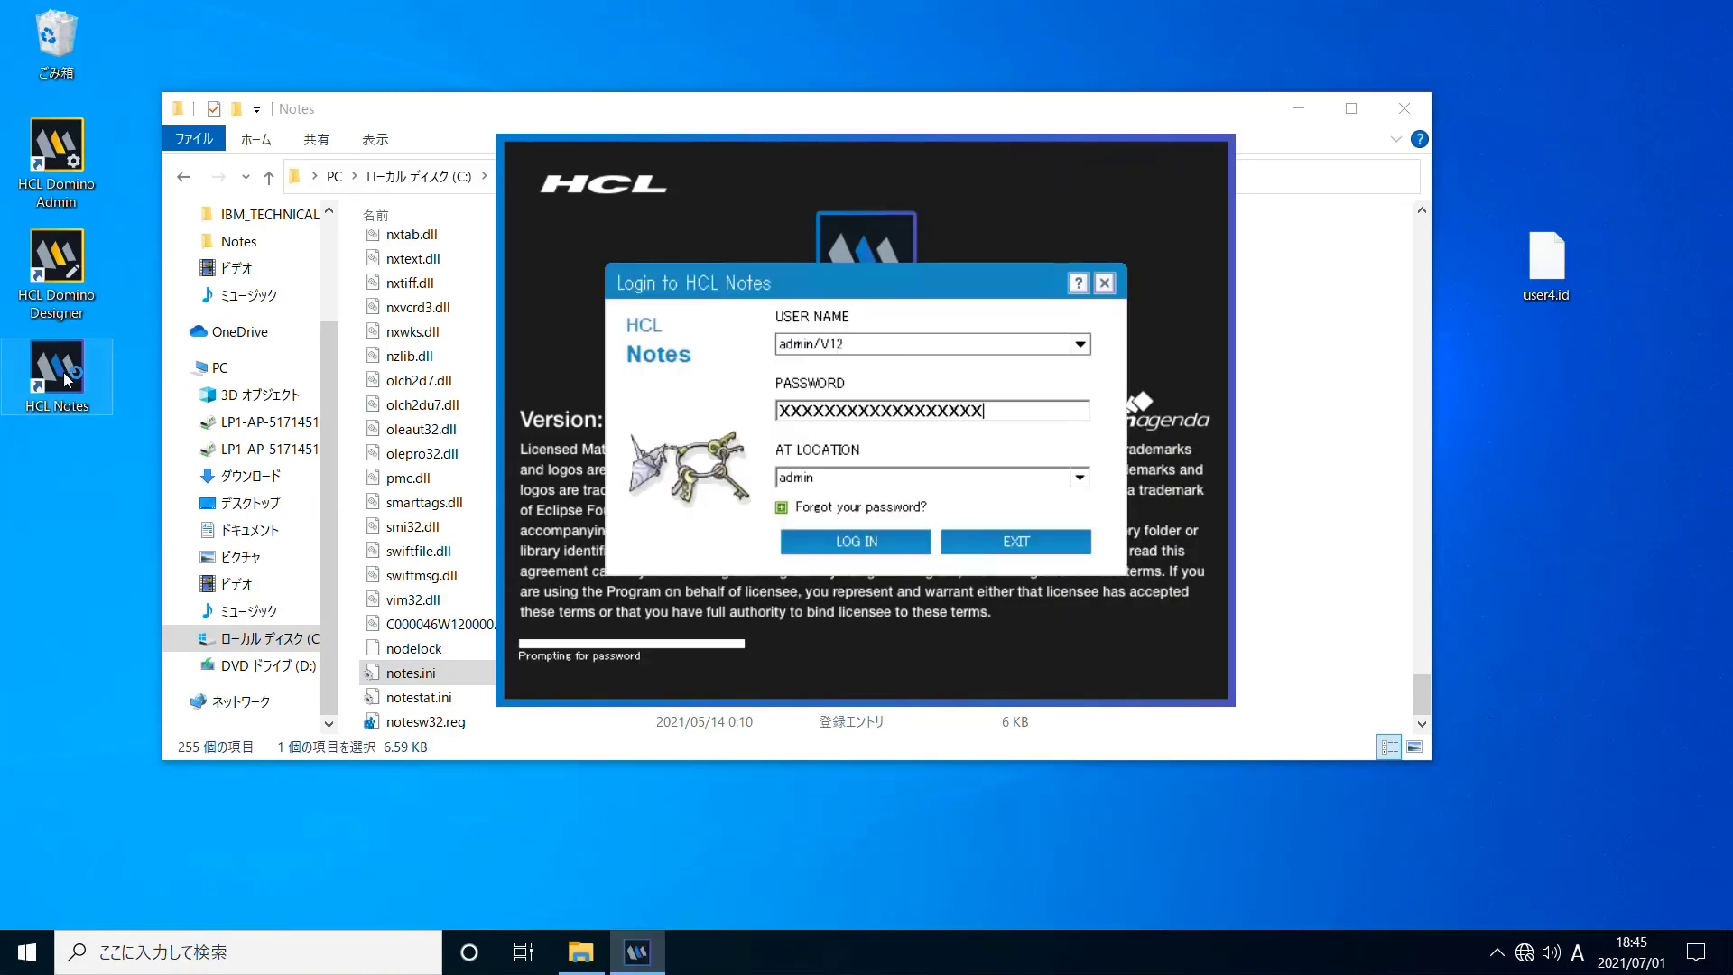
key(Return)
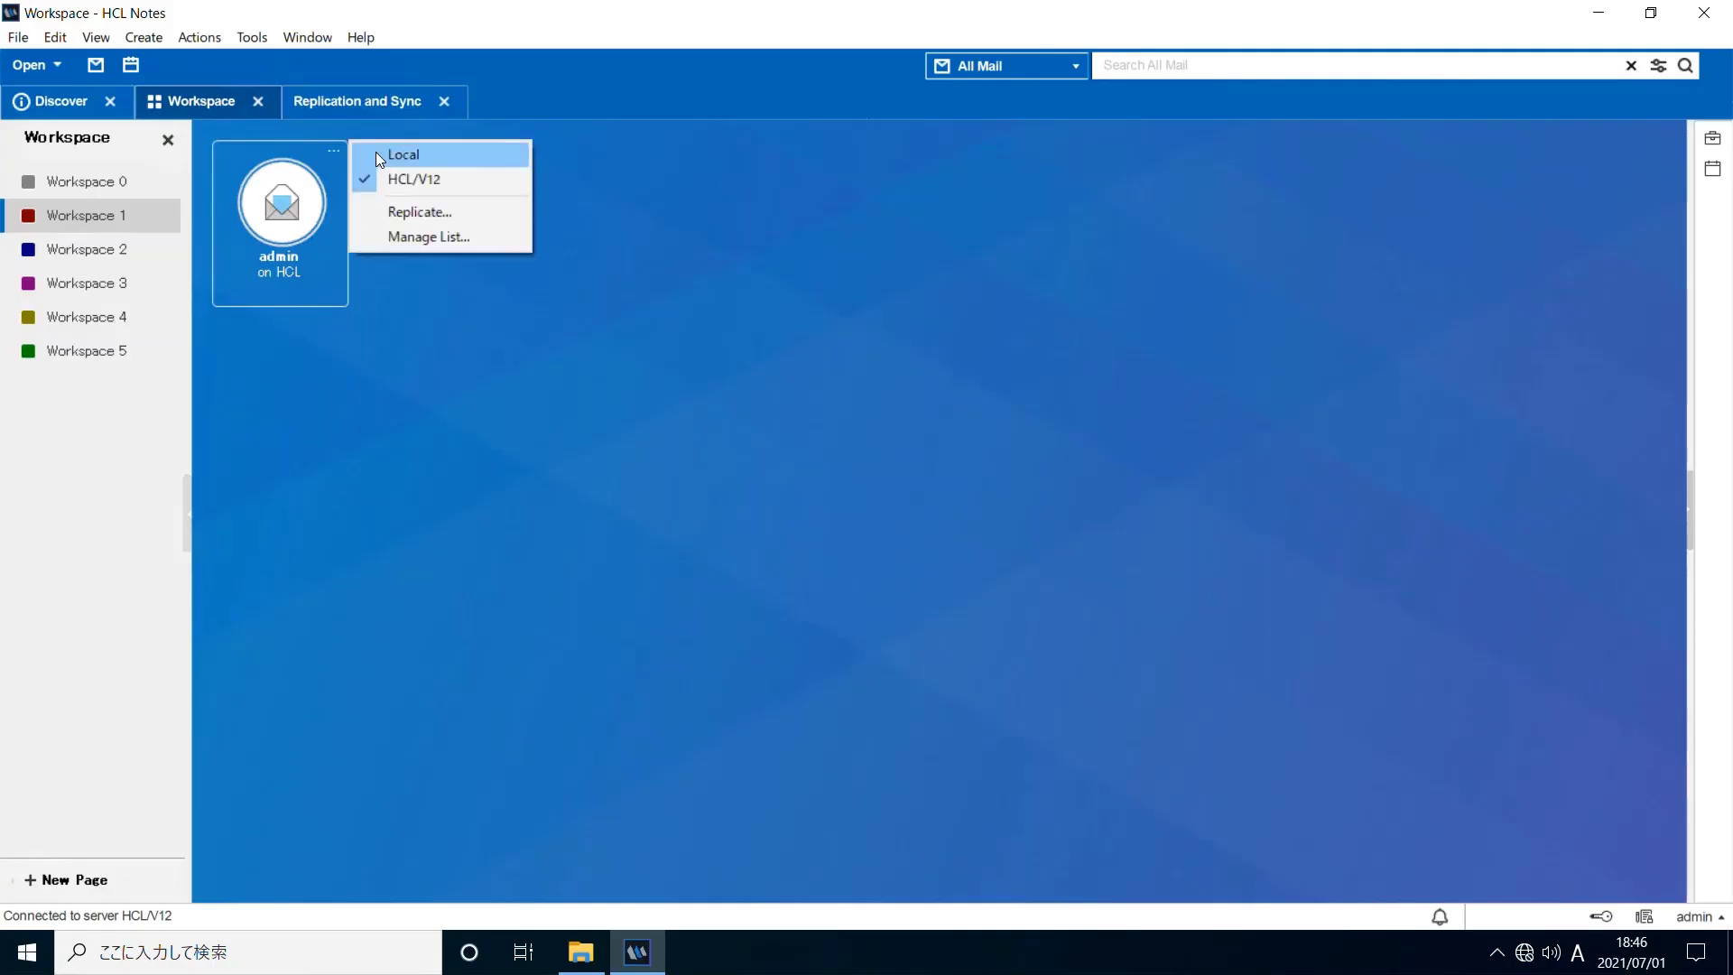
click(377, 157)
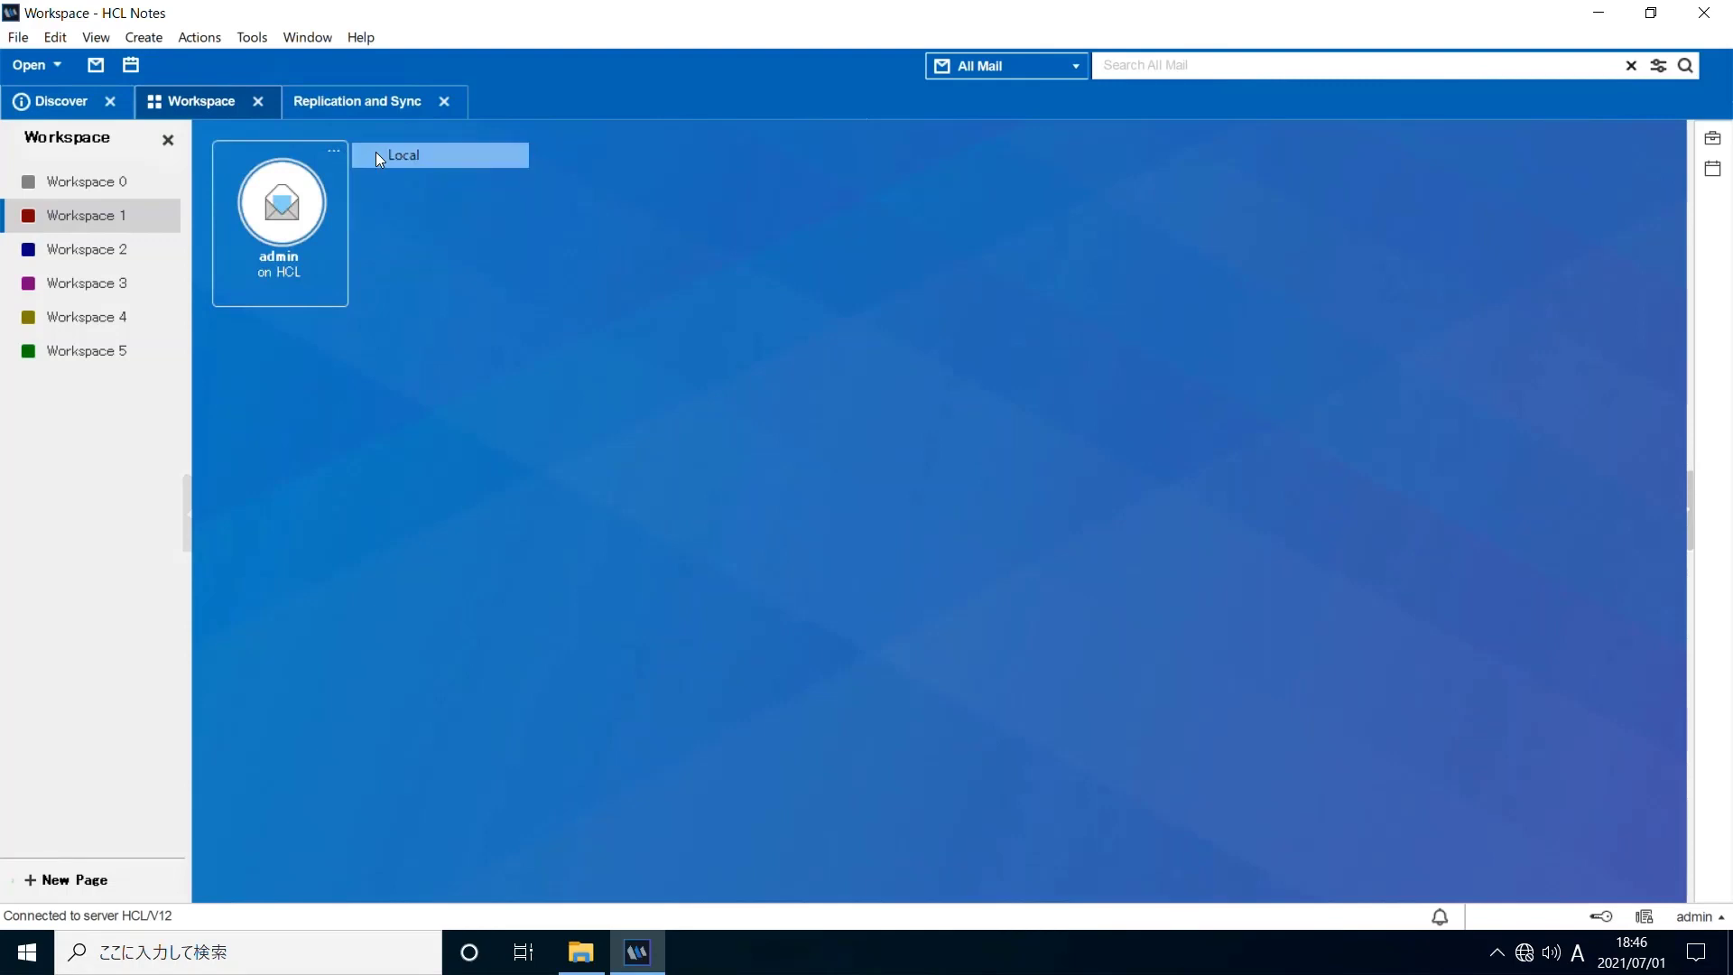
click(294, 259)
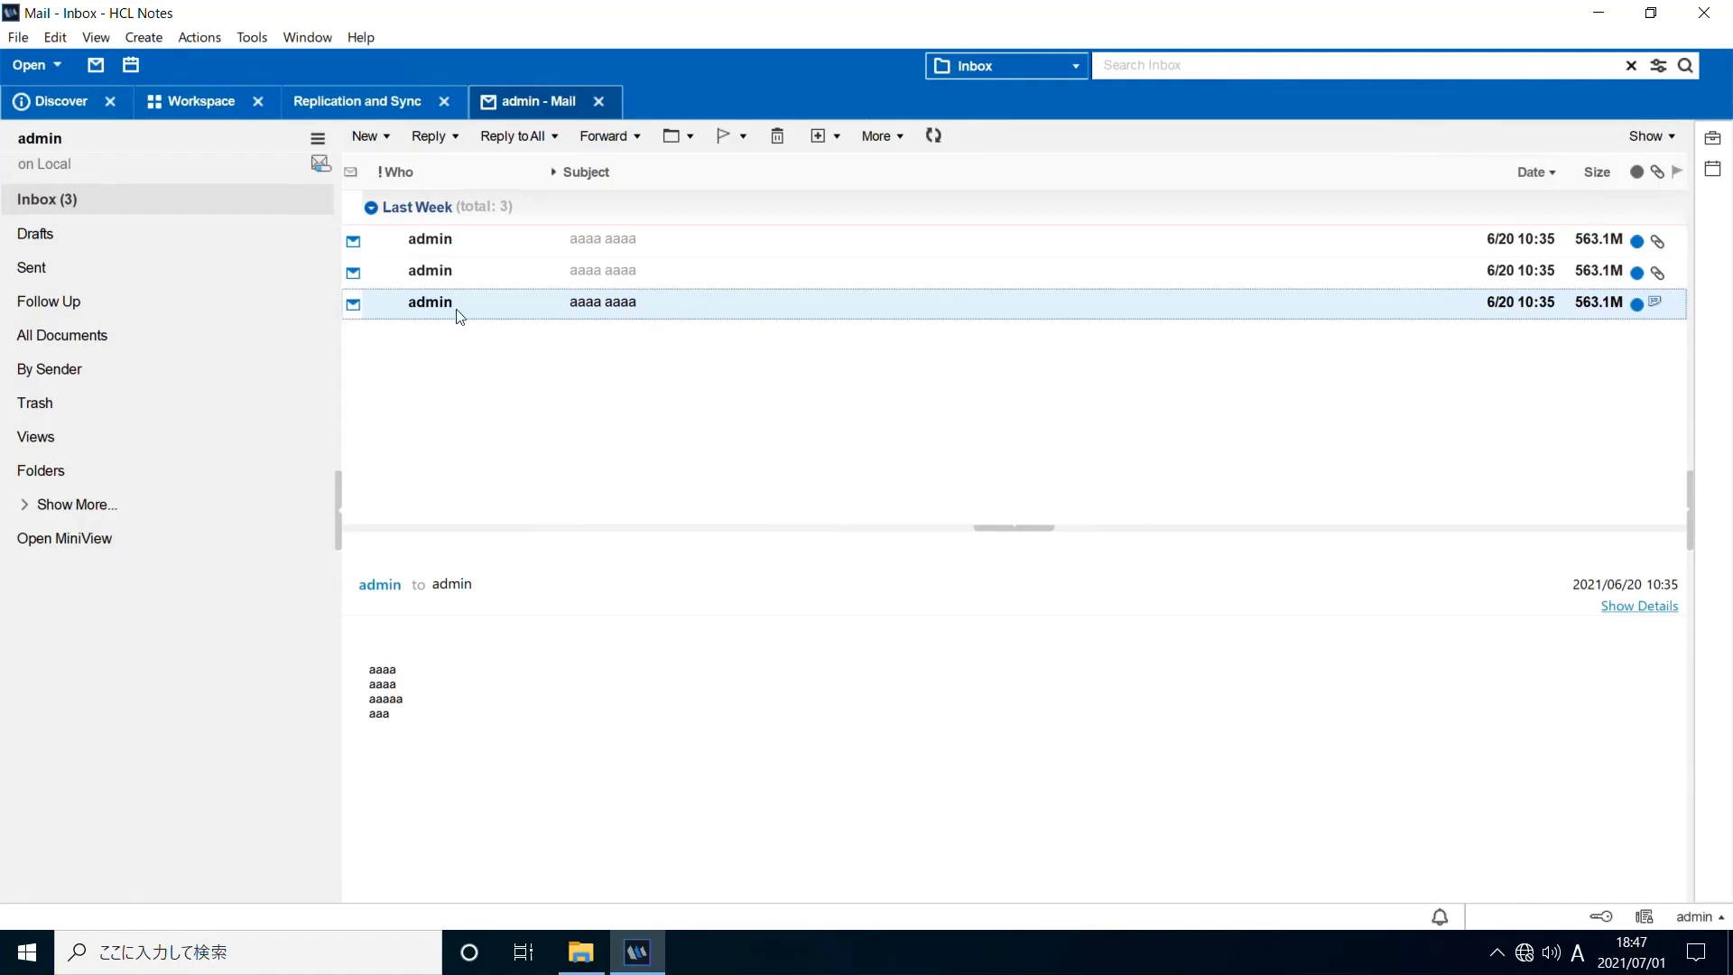
Retrieve the entire truncated document now via the background Replicator
click(201, 39)
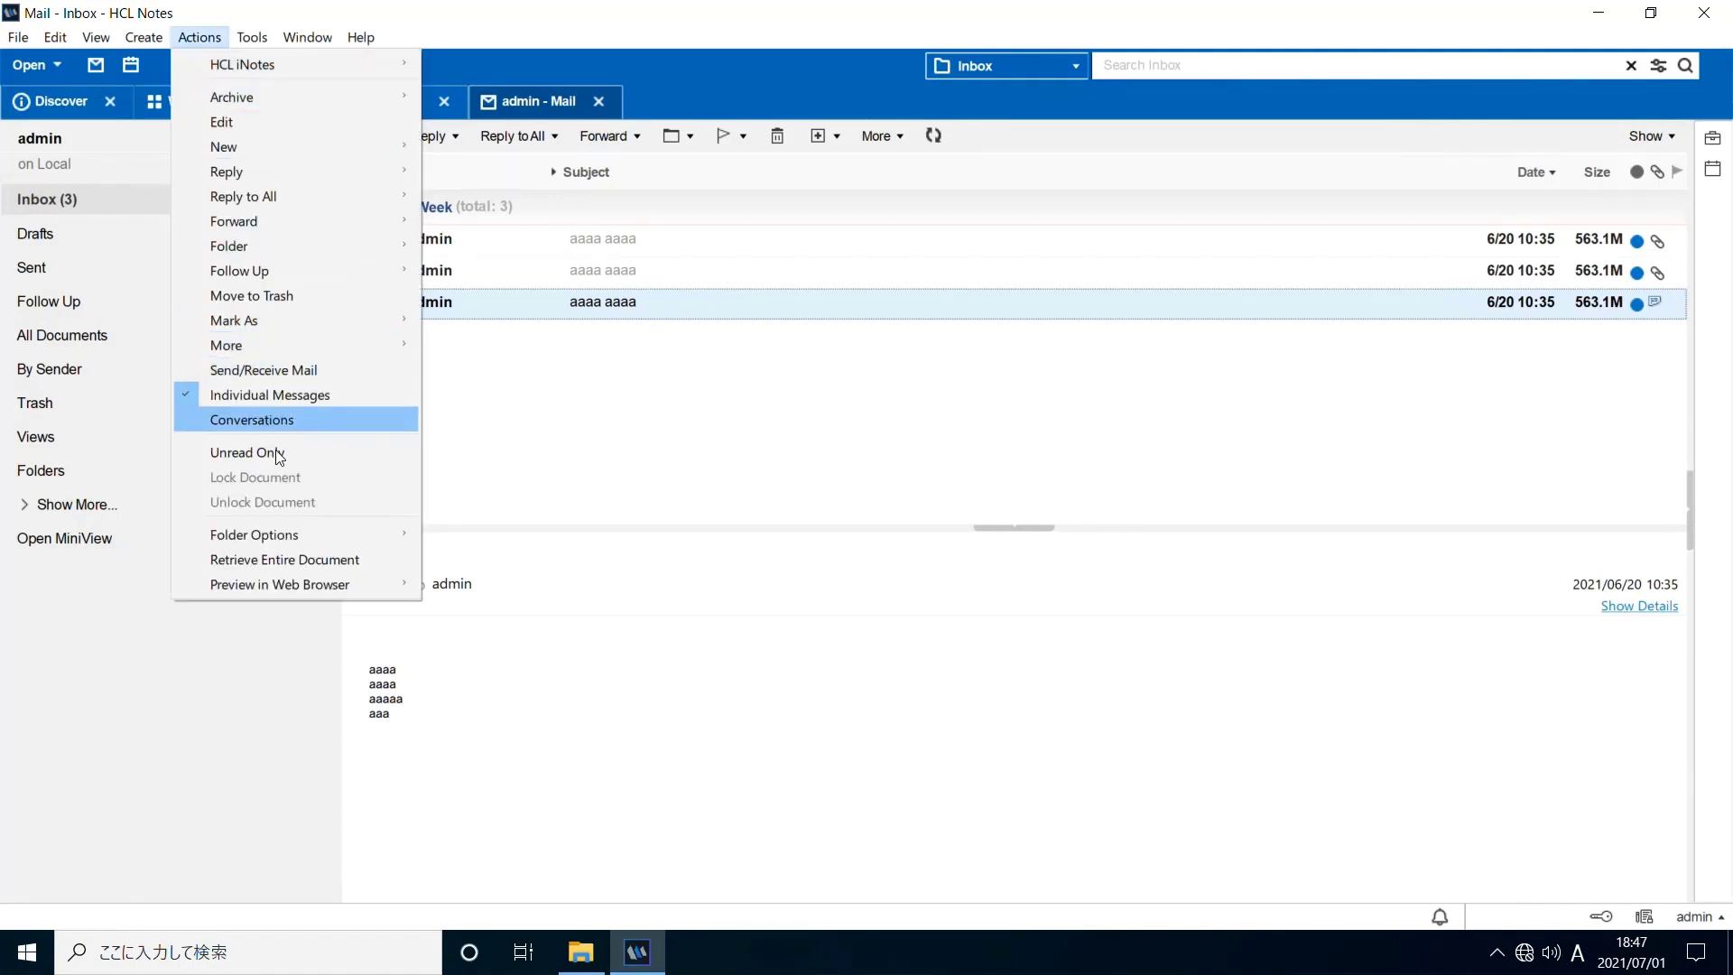
click(393, 566)
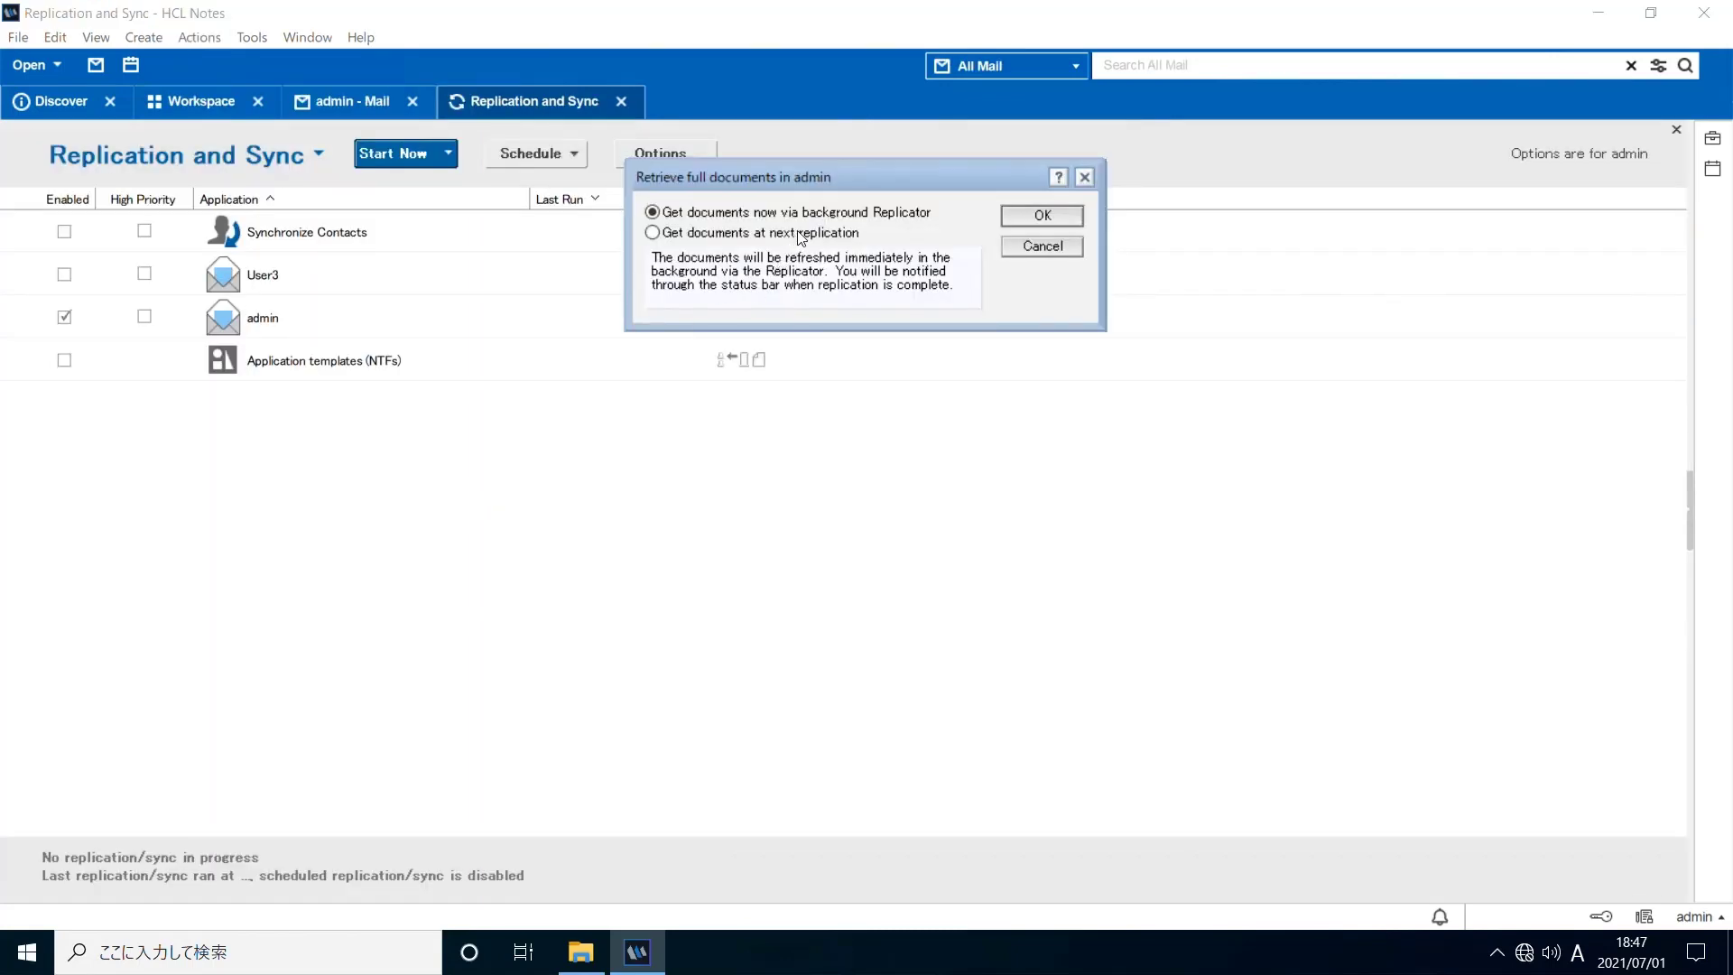
click(1017, 213)
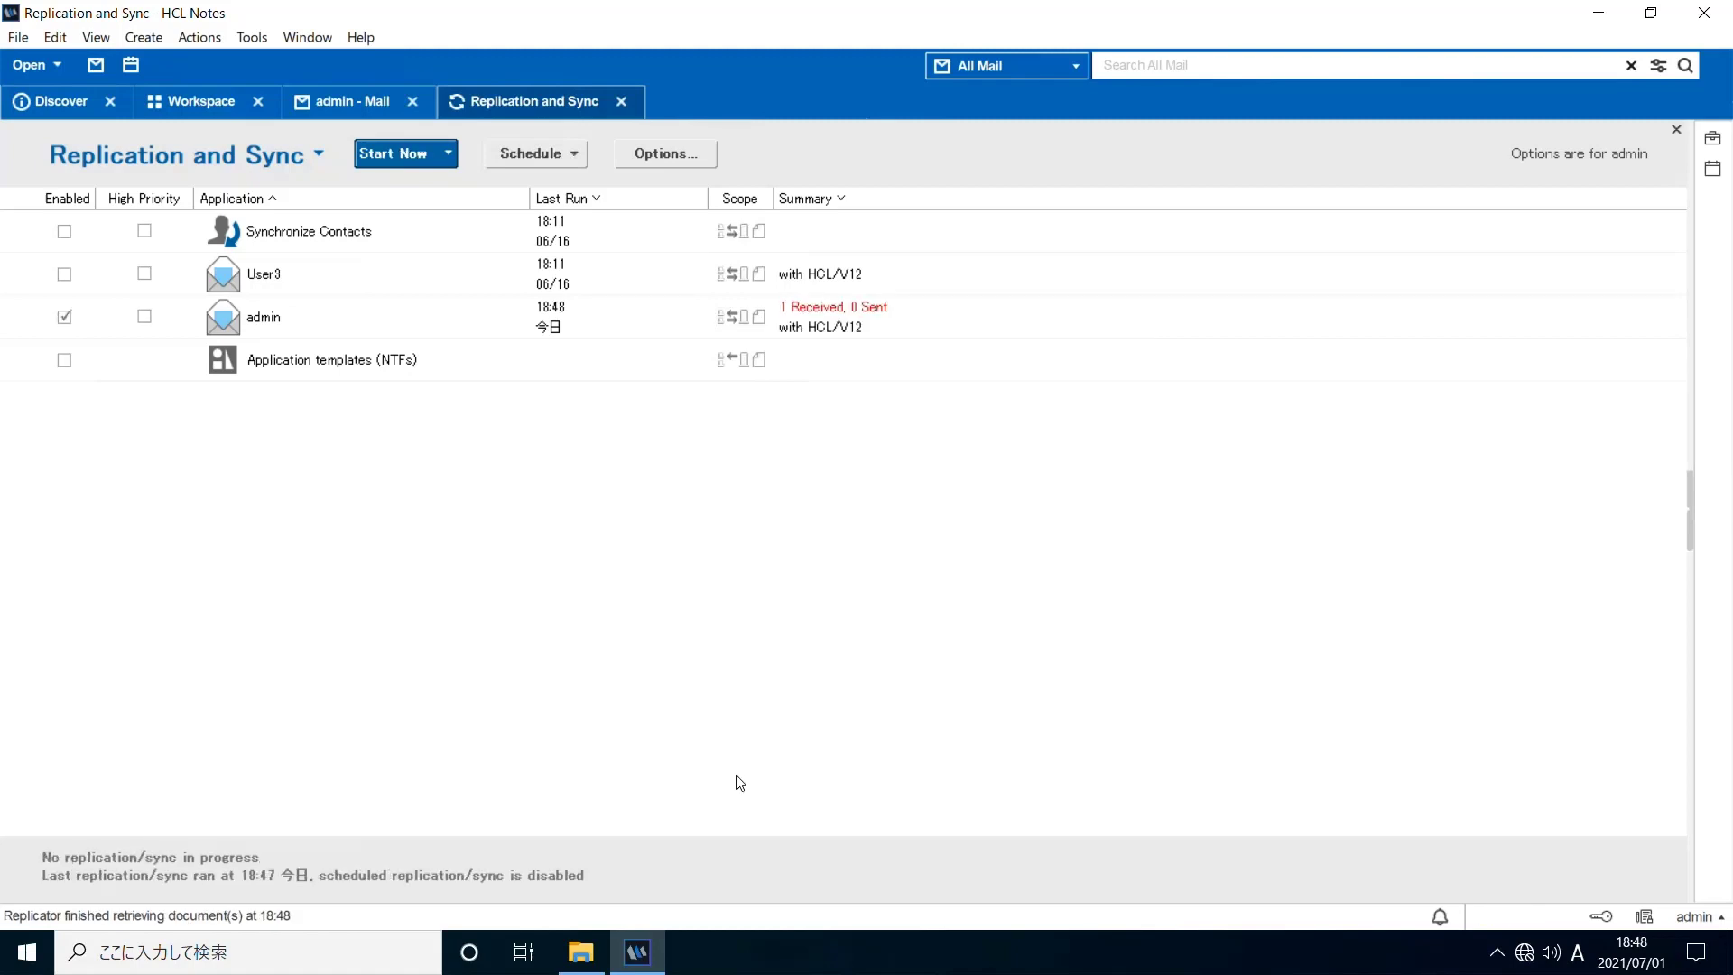
After replication receives one document, return to the admin - Mail Inbox
click(330, 113)
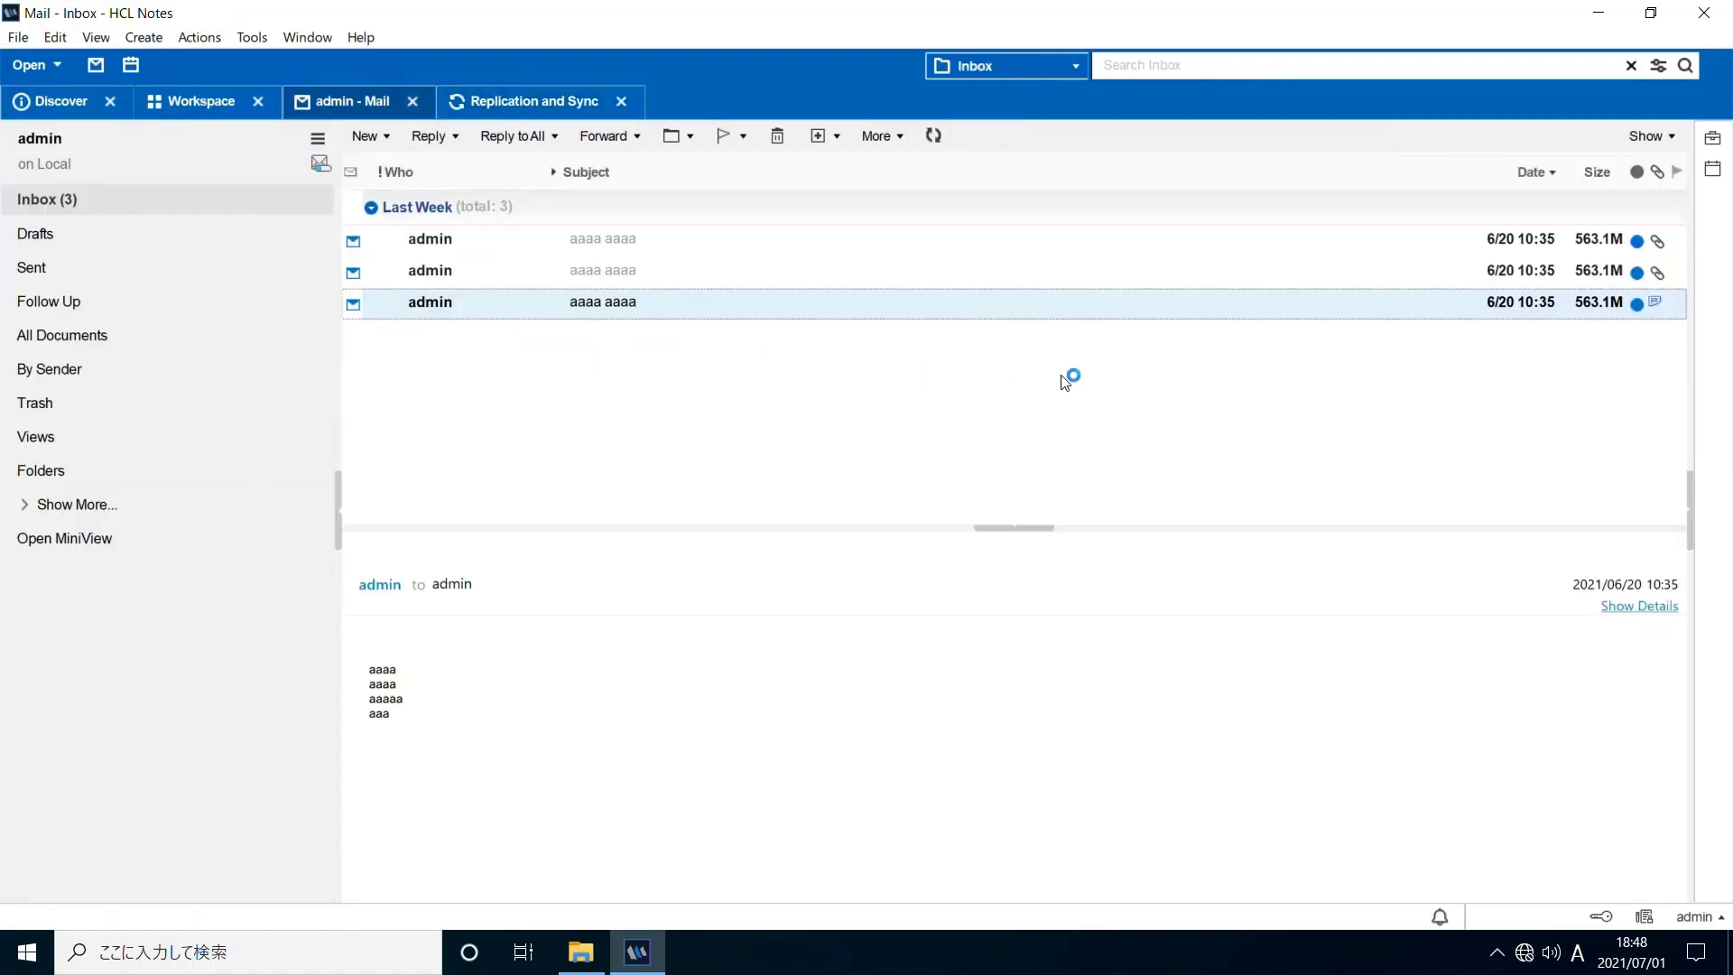